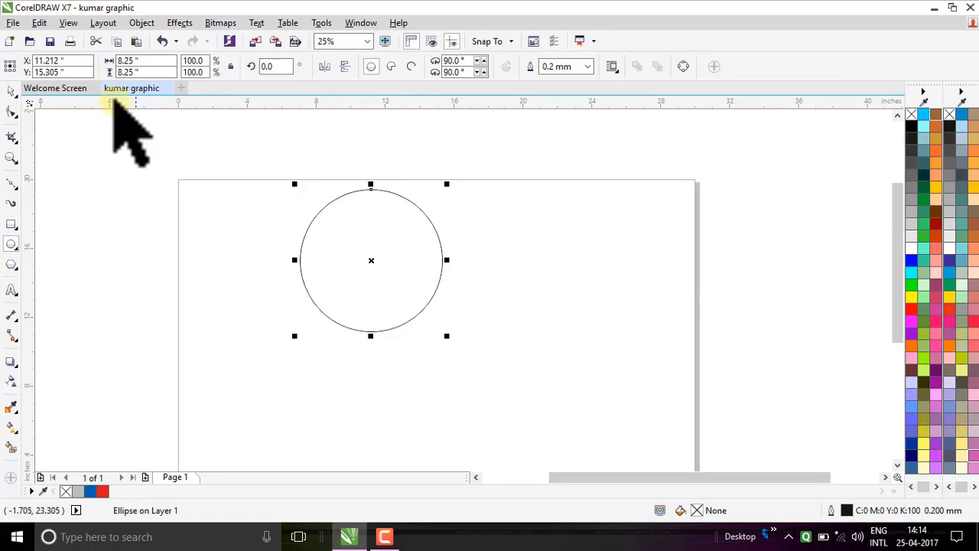
# Step: Fill the circle with light grey (#BCBDC1), remove its outline, and move it down toward the page centre to about X 13.0, Y 12.47 inches
pyautogui.click(10, 90)
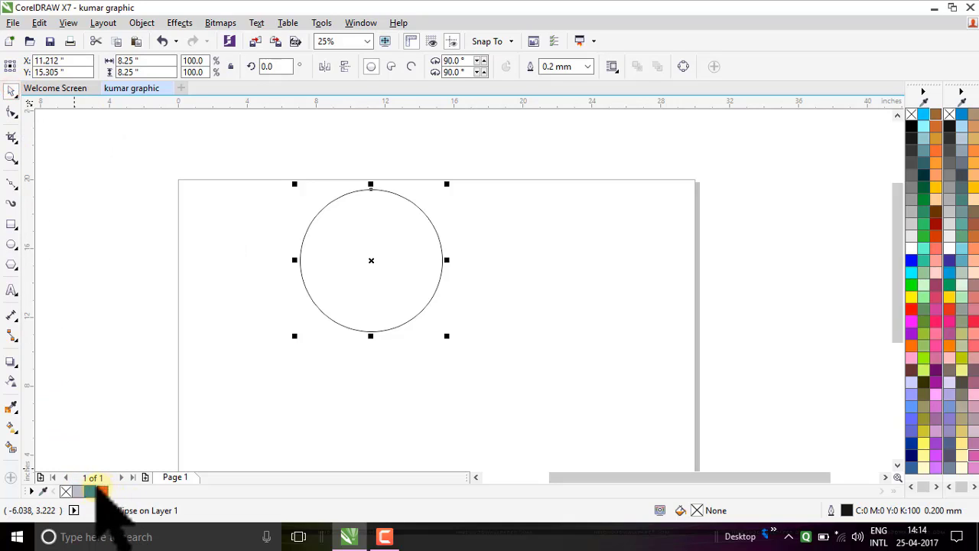
pyautogui.click(79, 490)
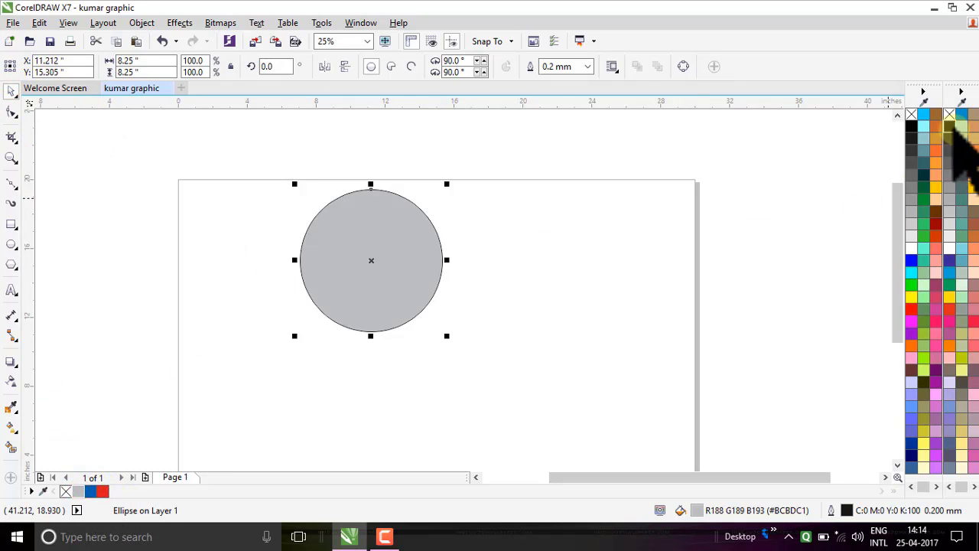
pyautogui.rightClick(911, 115)
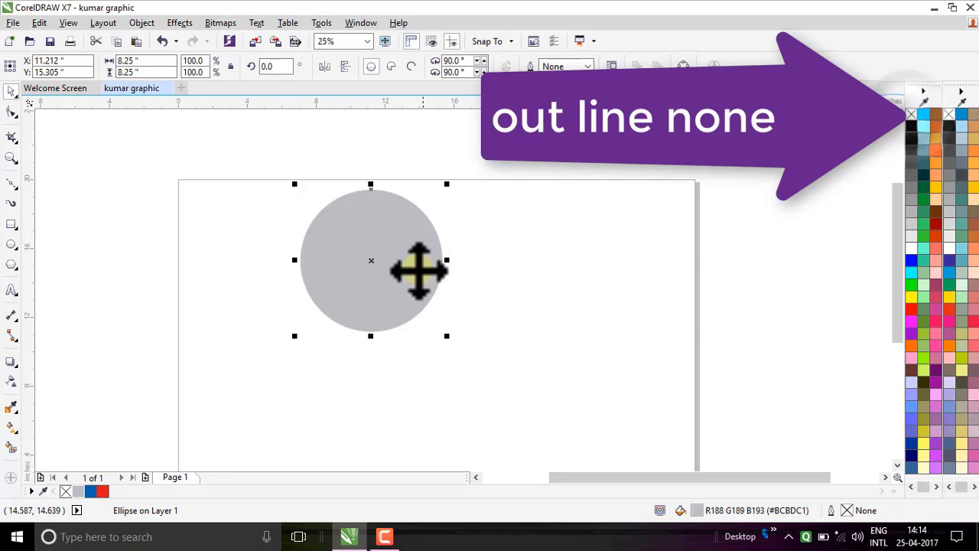
pyautogui.moveTo(378, 264); pyautogui.dragTo(421, 334)
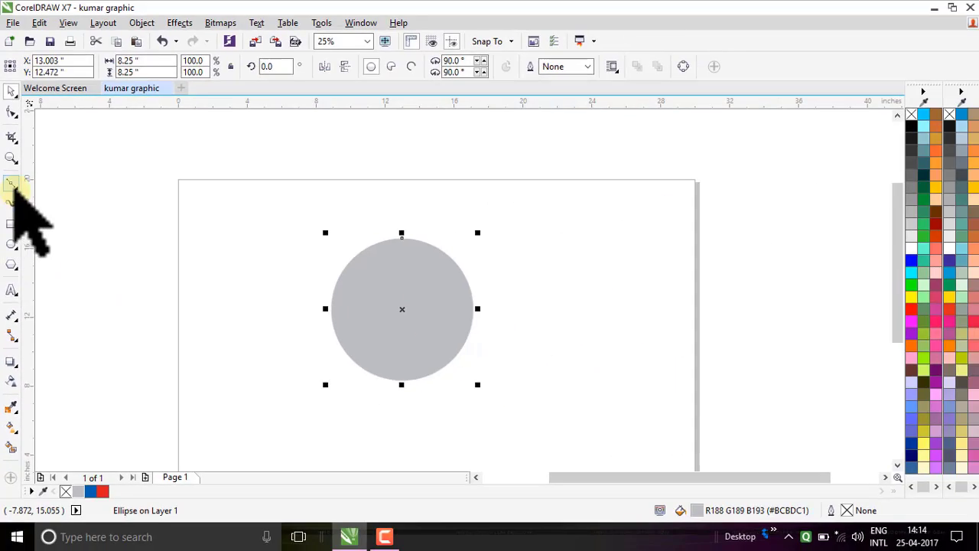
# Step: Draw a Bézier curve from above the circle's upper-right edge down to its centre, continuing with the arrowhead's upper barb and side, and undo the extra segment
pyautogui.click(15, 165)
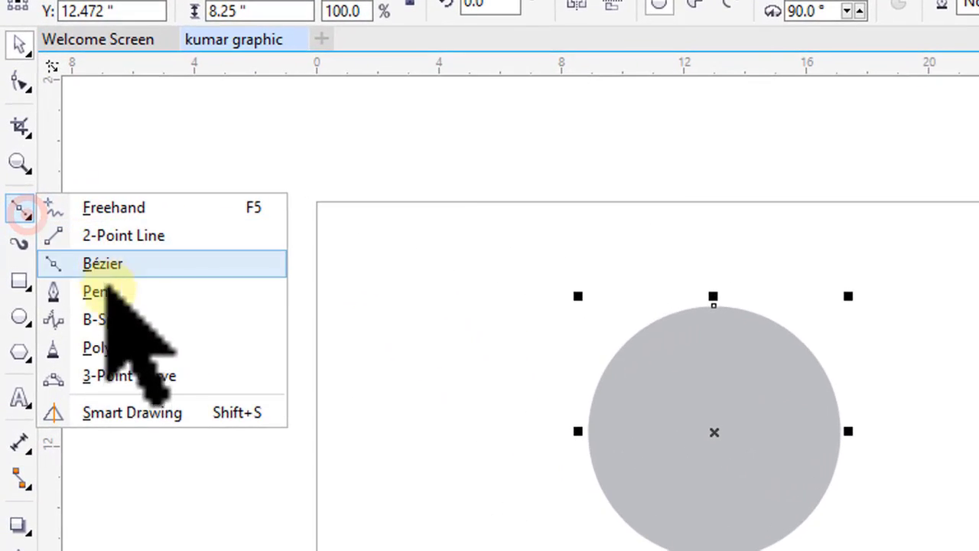
pyautogui.click(80, 242)
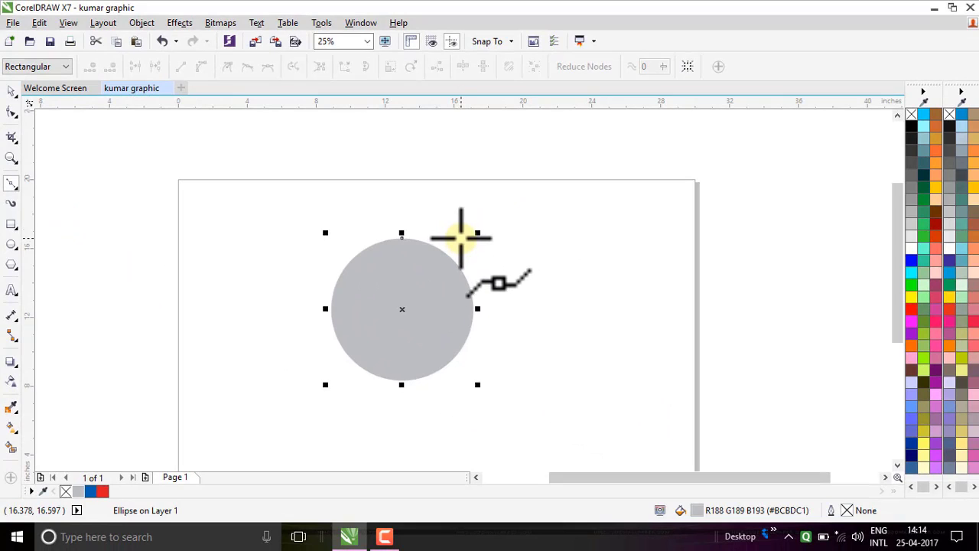
pyautogui.click(464, 237)
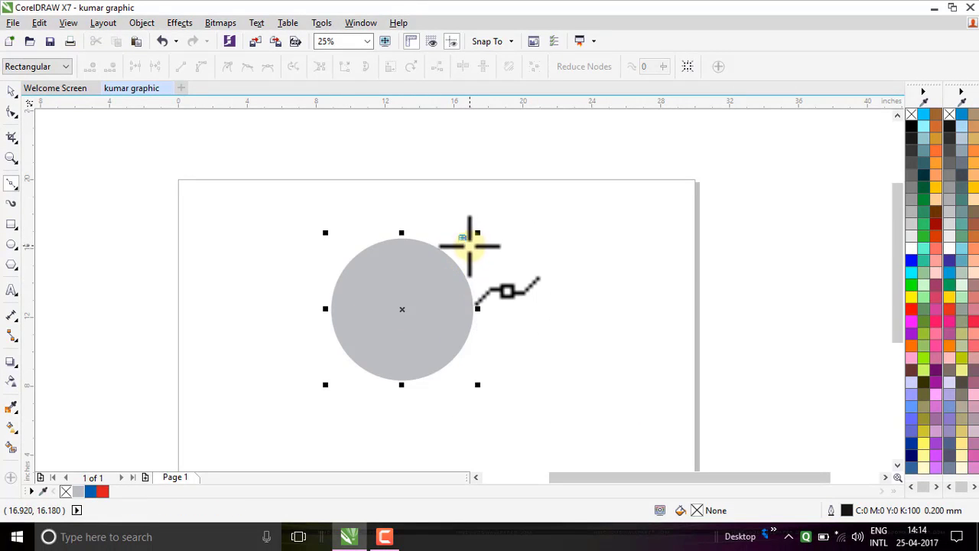
pyautogui.click(468, 244)
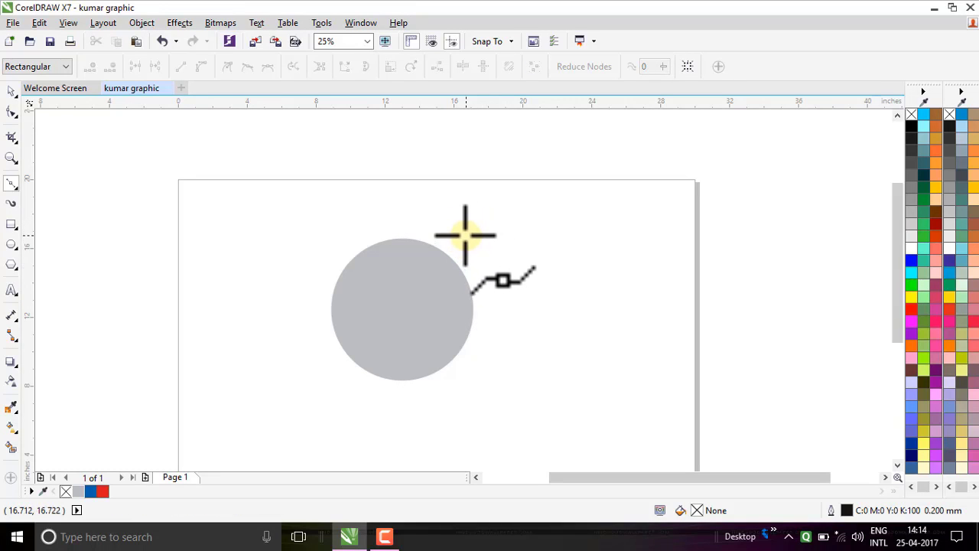
pyautogui.click(465, 237)
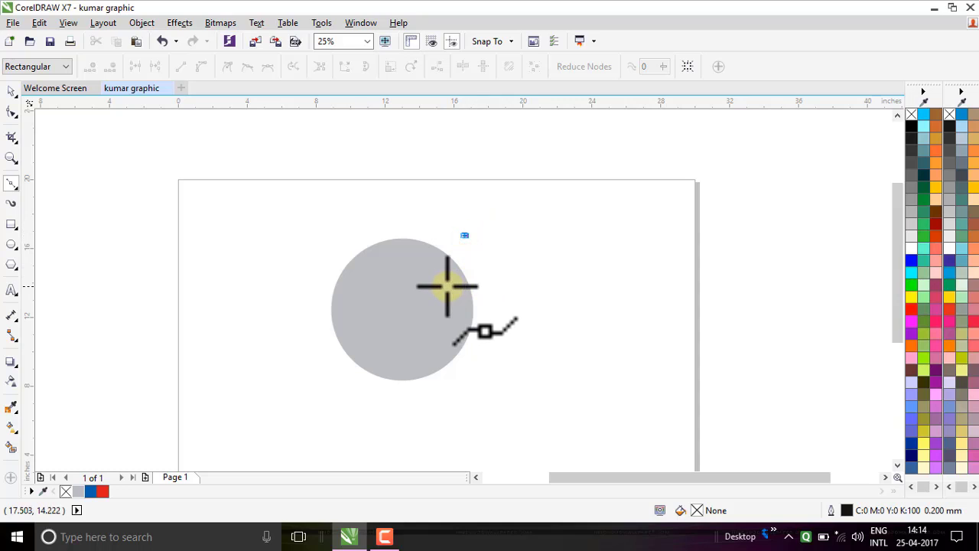
pyautogui.moveTo(453, 281); pyautogui.dragTo(411, 324)
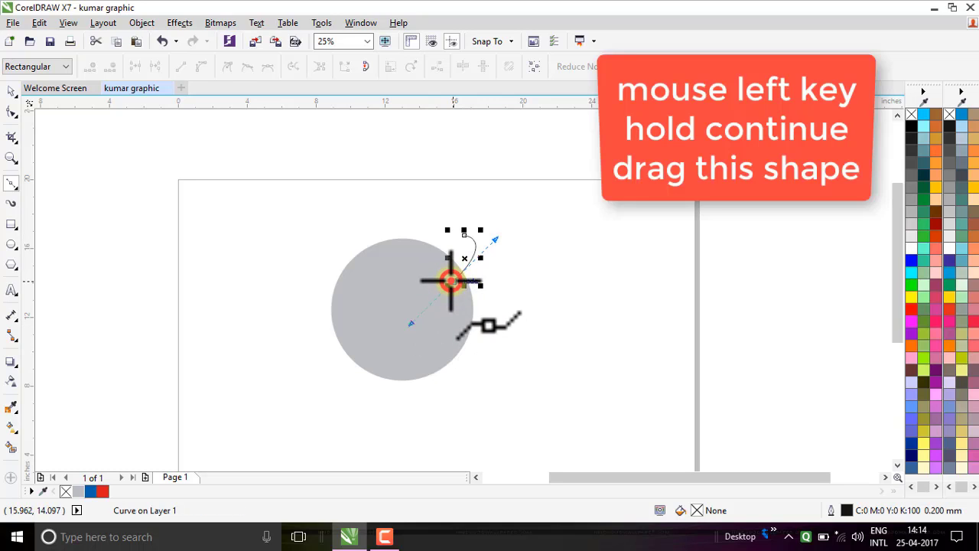
pyautogui.moveTo(452, 281)
pyautogui.mouseDown()
pyautogui.moveTo(397, 314)
pyautogui.moveTo(418, 317)
pyautogui.moveTo(408, 312)
pyautogui.mouseUp()
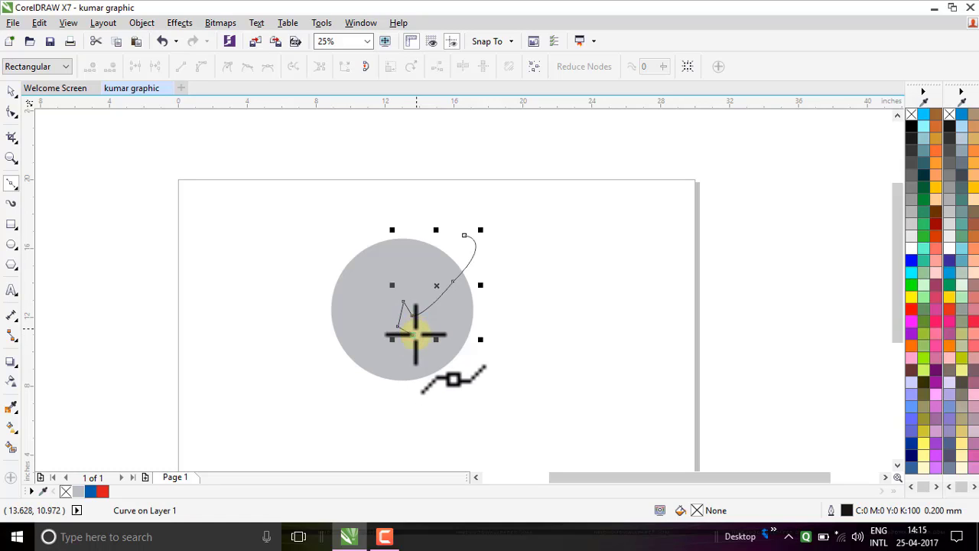
pyautogui.hotkey('ctrl', 'z')
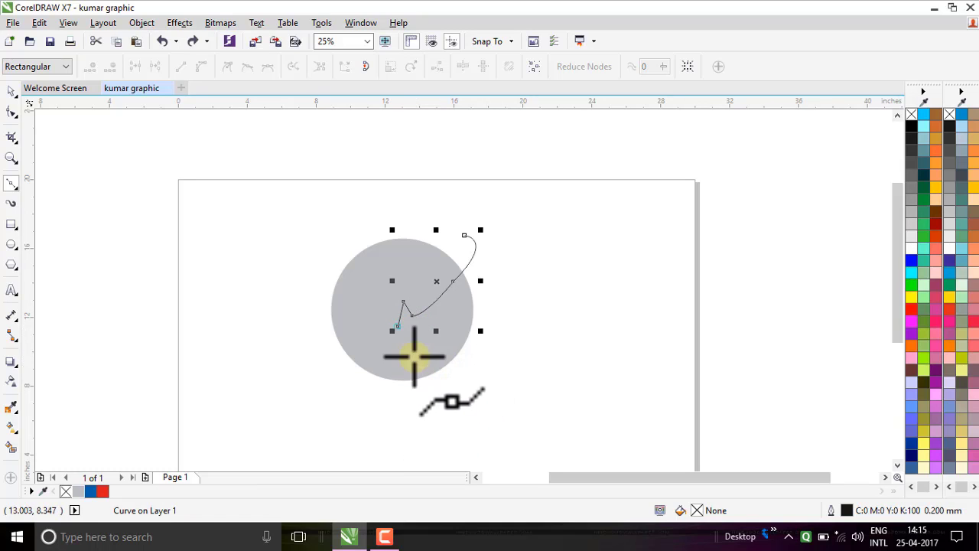
pyautogui.doubleClick(398, 336)
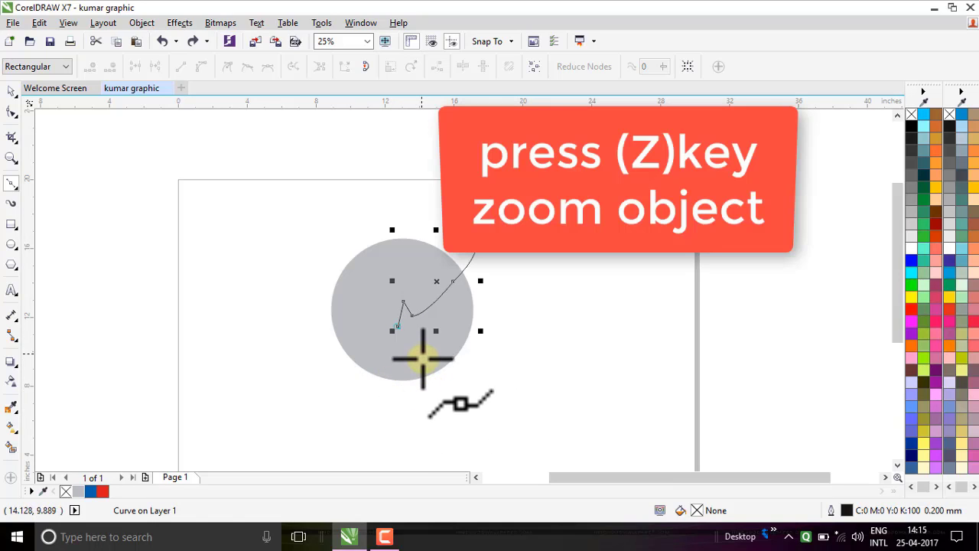
# Step: Continue the Bézier path from its open end with straight segments forming the arrowhead's lower edge and lower barb
pyautogui.press('z')
pyautogui.moveTo(343, 247); pyautogui.dragTo(490, 400)
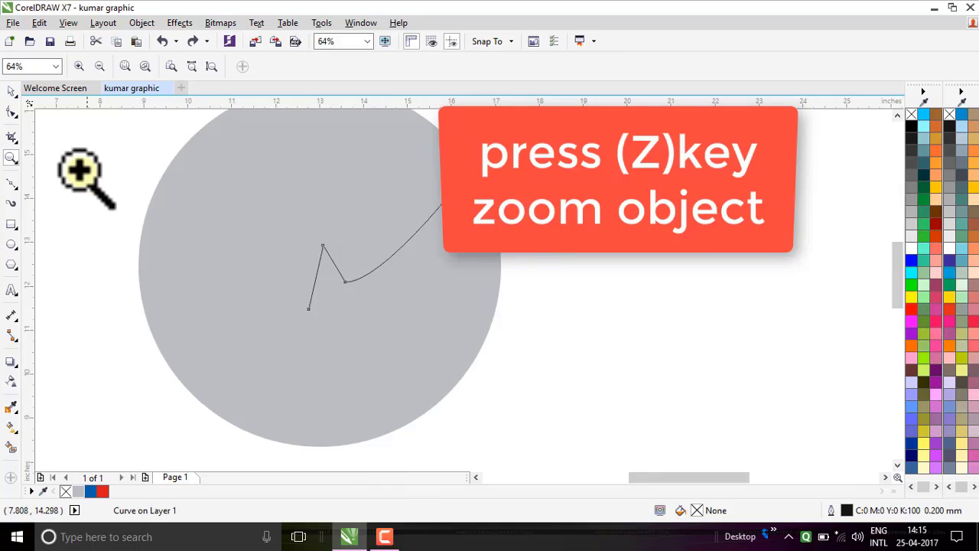
pyautogui.click(13, 185)
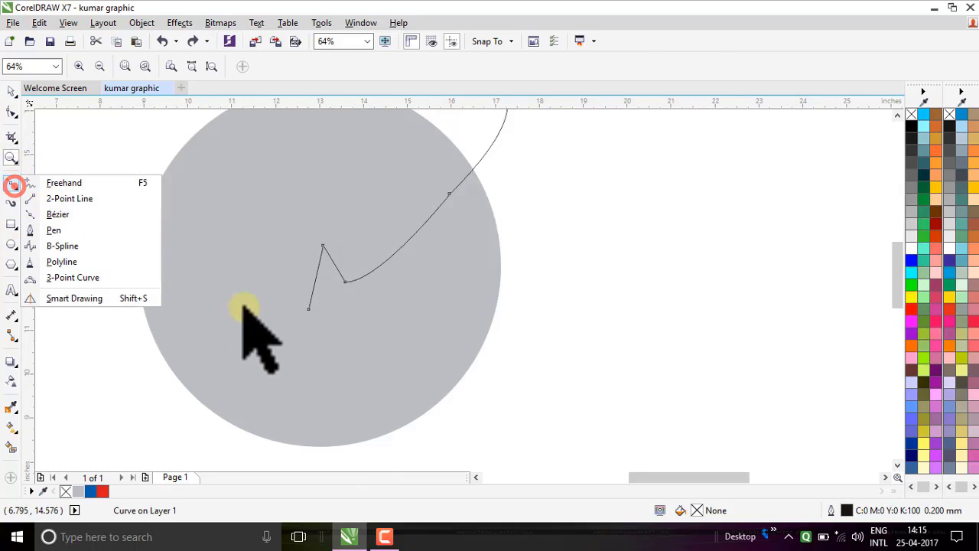
pyautogui.click(68, 212)
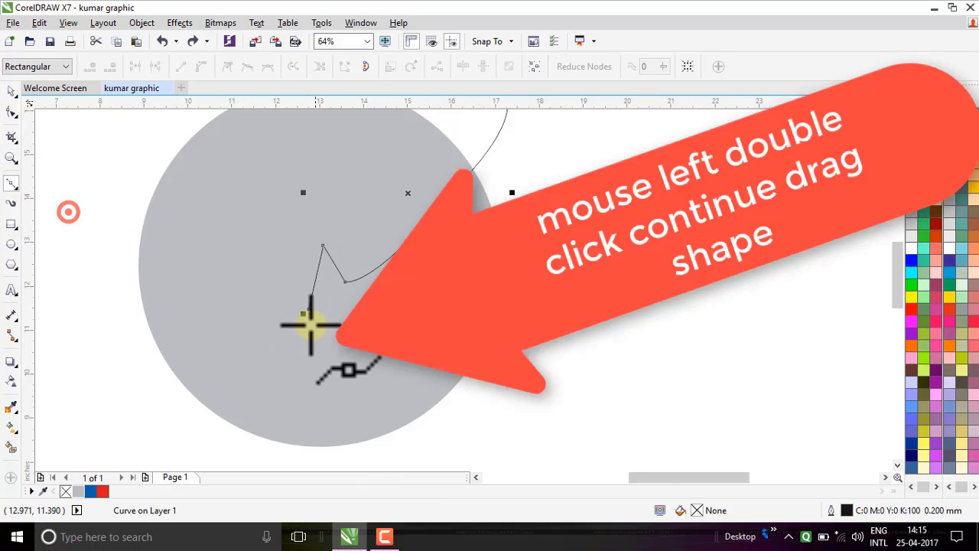
pyautogui.doubleClick(309, 309)
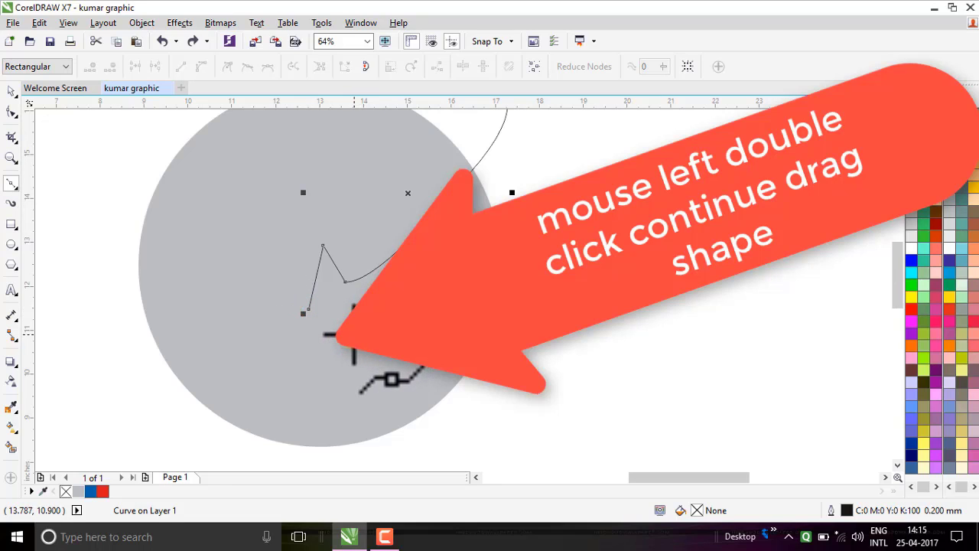
pyautogui.doubleClick(354, 328)
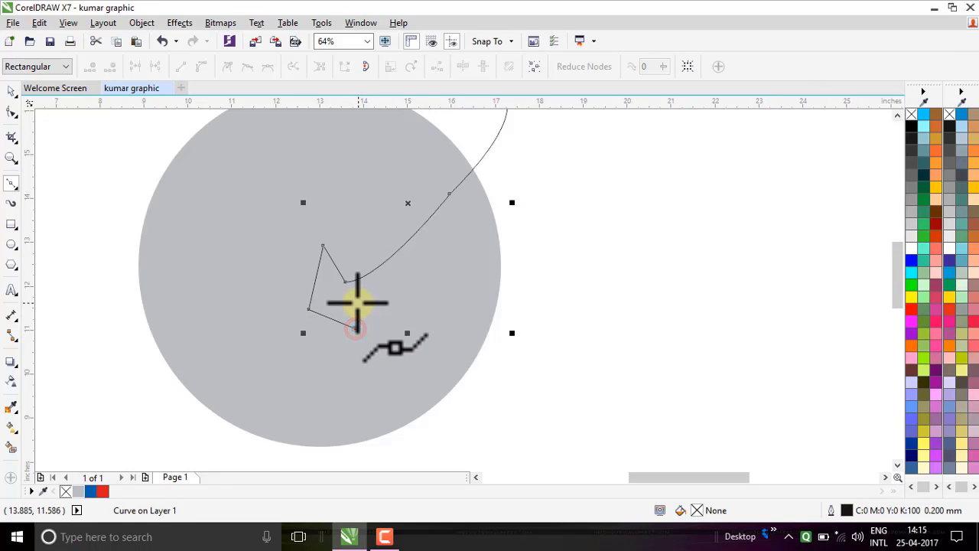
pyautogui.click(351, 303)
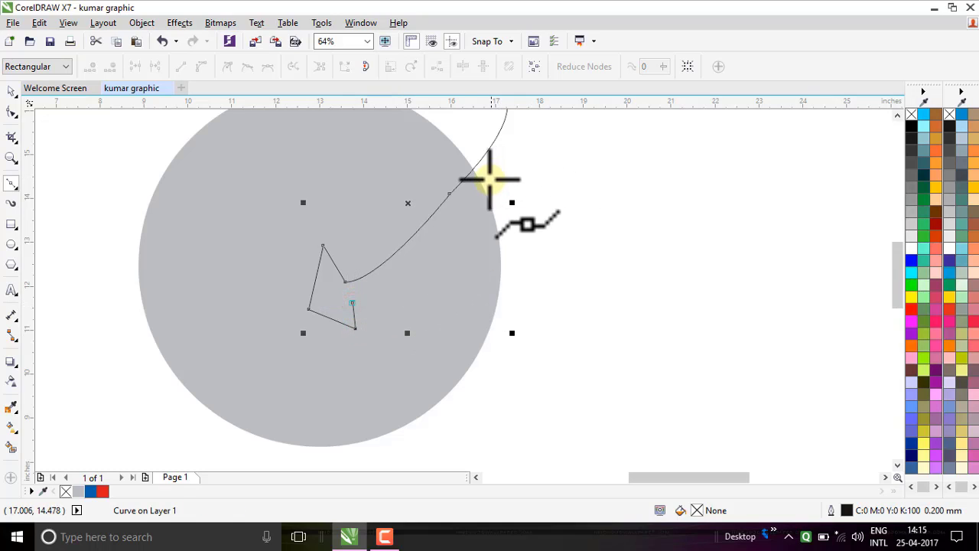
# Step: Draw the arrow's outer curved side from the lower barb past the circle's edge, roughly parallel to the first curve, ending beside its start point
pyautogui.moveTo(492, 183); pyautogui.dragTo(524, 130)
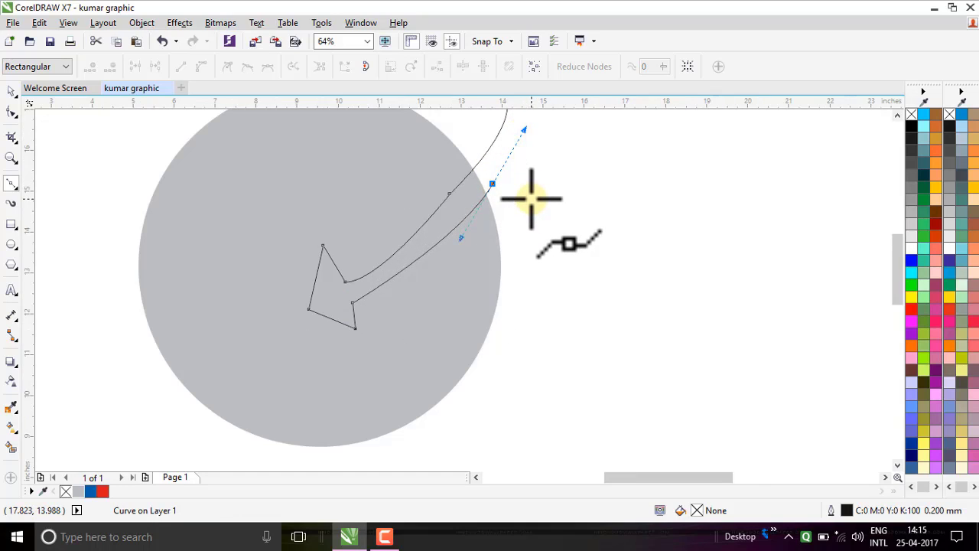
pyautogui.press('F4')
pyautogui.scroll(-2, 532, 198)
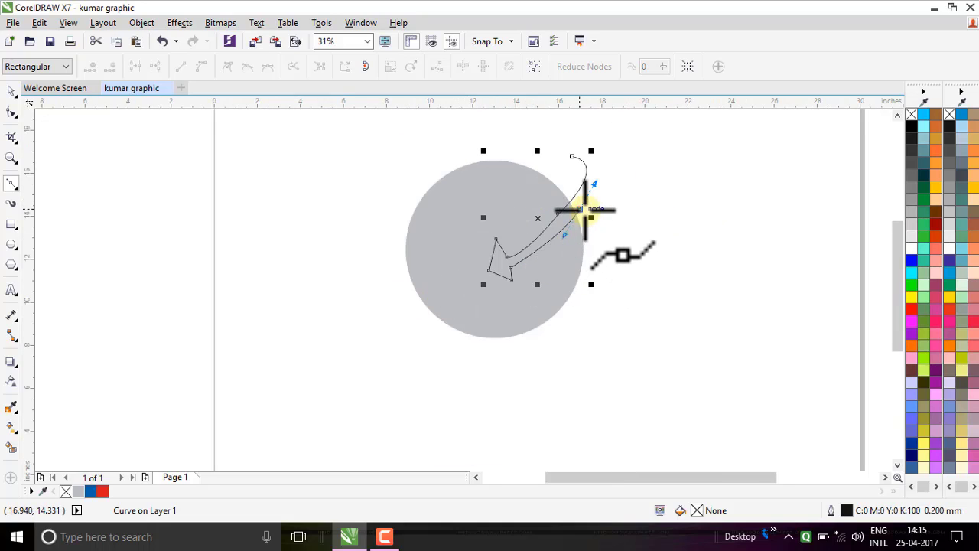
pyautogui.click(582, 210)
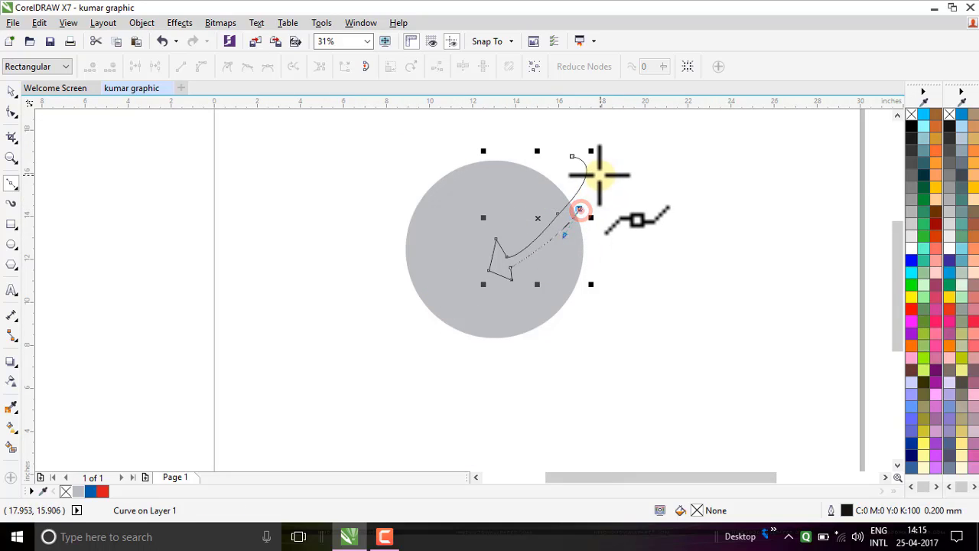
pyautogui.click(595, 166)
pyautogui.moveTo(595, 166); pyautogui.dragTo(596, 136)
pyautogui.doubleClick(600, 167)
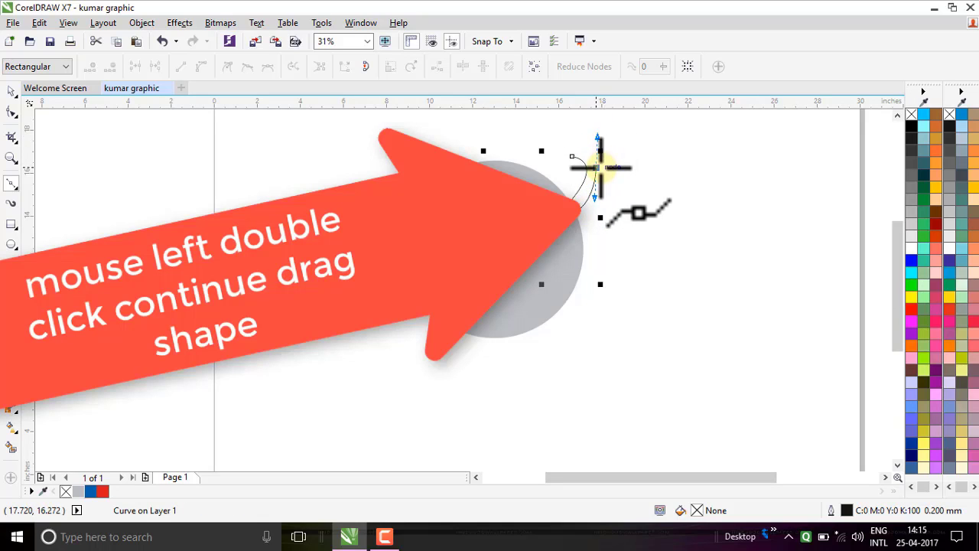
# Step: Continue the outer curve around the arrow's tail with short segments and close the path at its starting node
pyautogui.press('z')
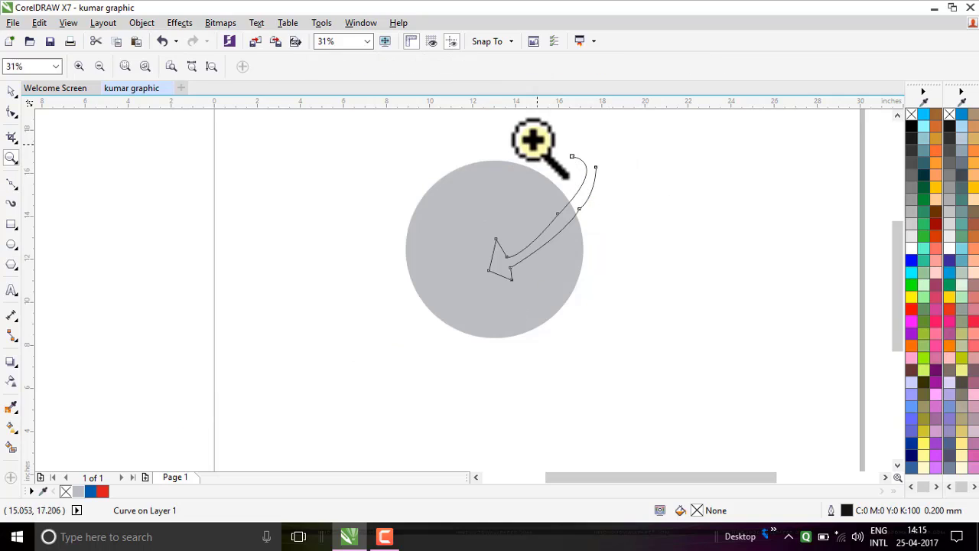
pyautogui.moveTo(515, 119); pyautogui.dragTo(767, 243)
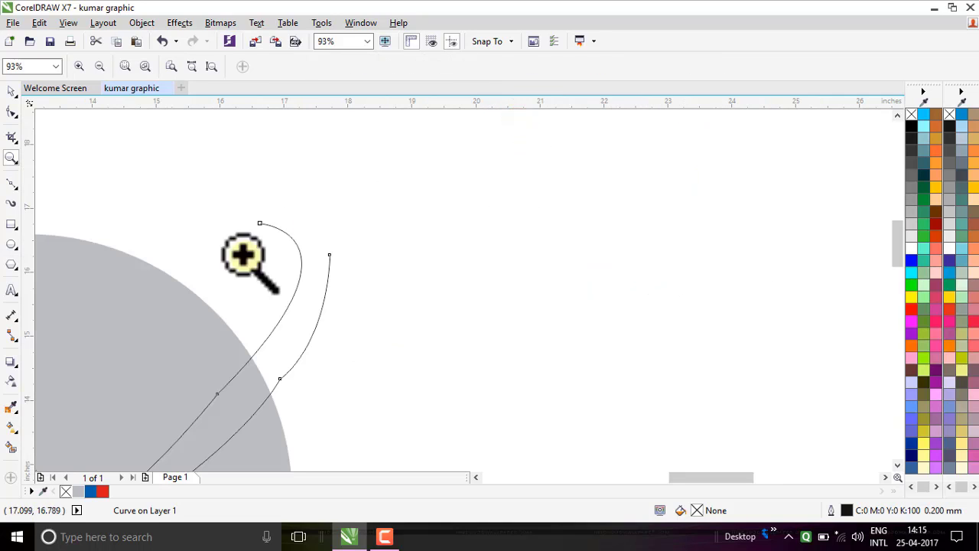
pyautogui.click(11, 183)
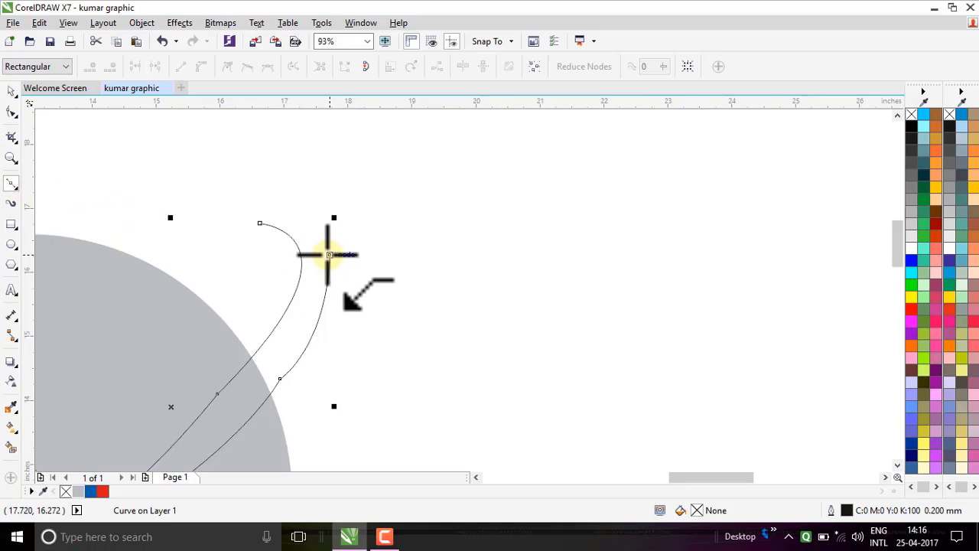
pyautogui.click(328, 254)
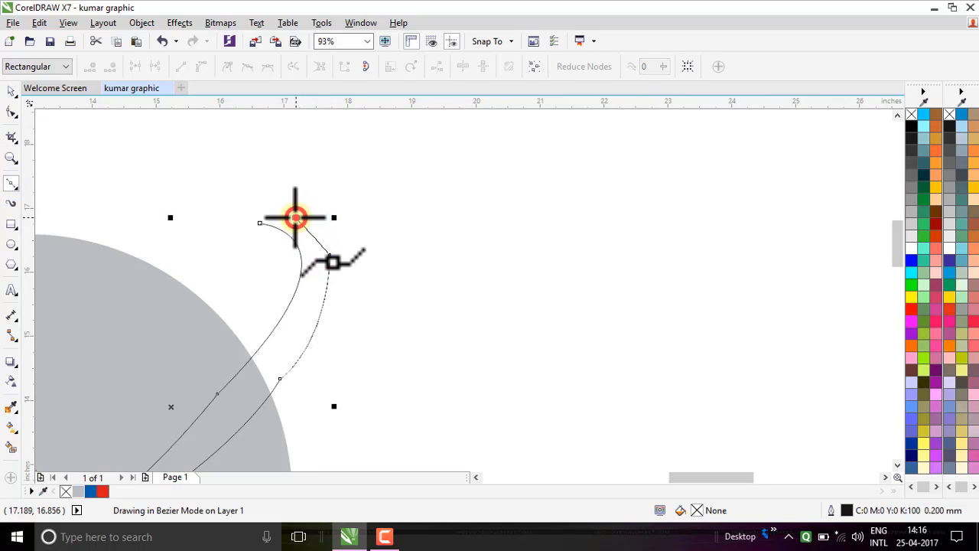
pyautogui.moveTo(295, 218)
pyautogui.mouseDown()
pyautogui.moveTo(285, 218)
pyautogui.moveTo(297, 219)
pyautogui.mouseUp()
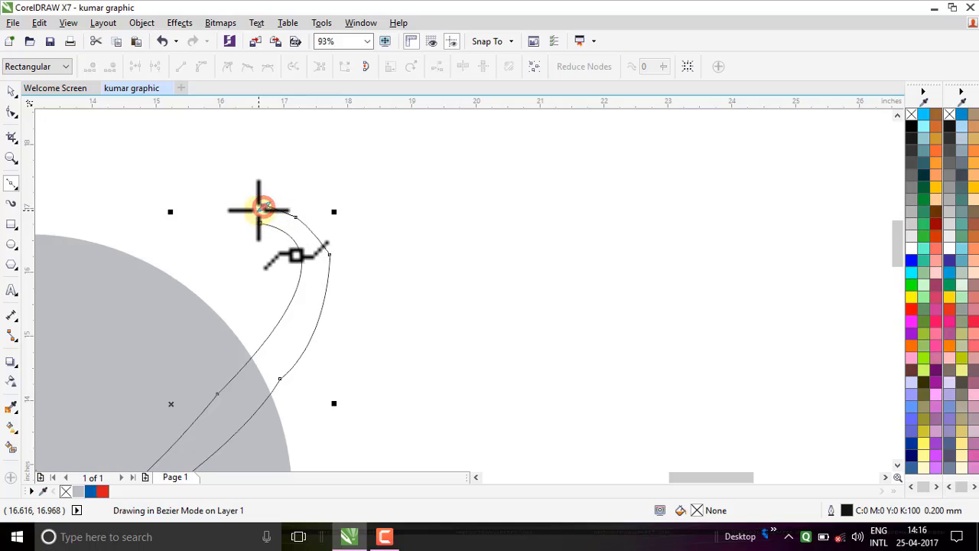
pyautogui.moveTo(260, 206); pyautogui.dragTo(234, 218)
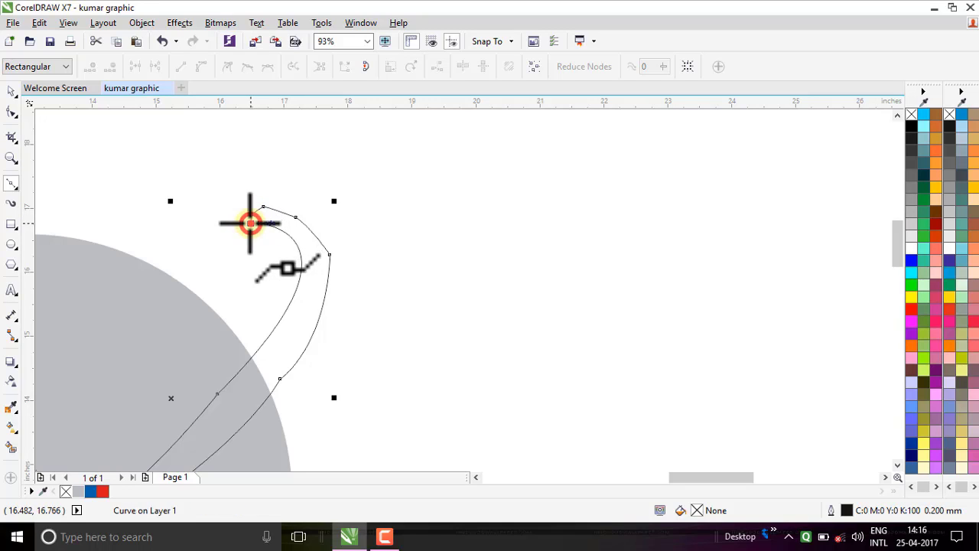
pyautogui.click(259, 221)
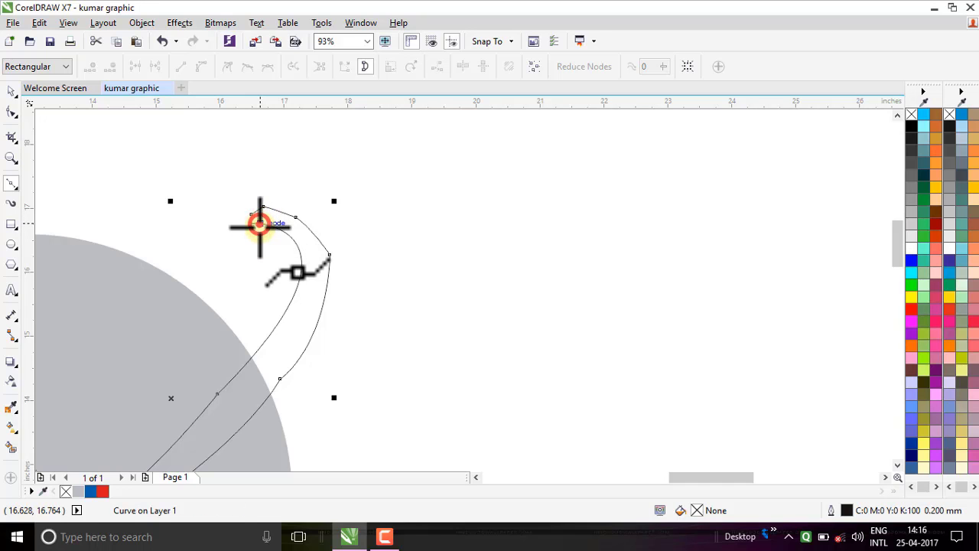
# Step: Delete the two middle nodes where the arrow's inner and outer sides cross near the circle's edge, using the Shape tool
pyautogui.scroll(2, 350, 295)
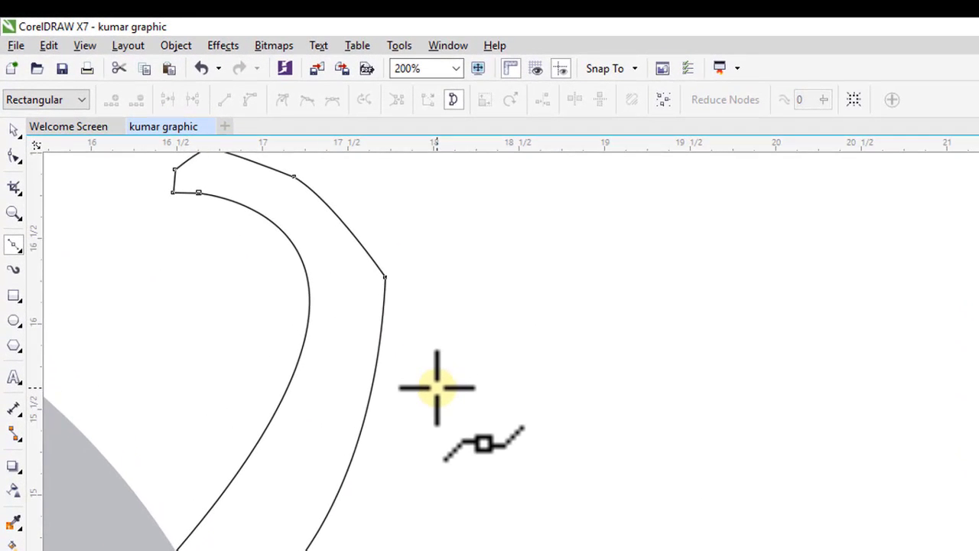
pyautogui.scroll(-3, 418, 368)
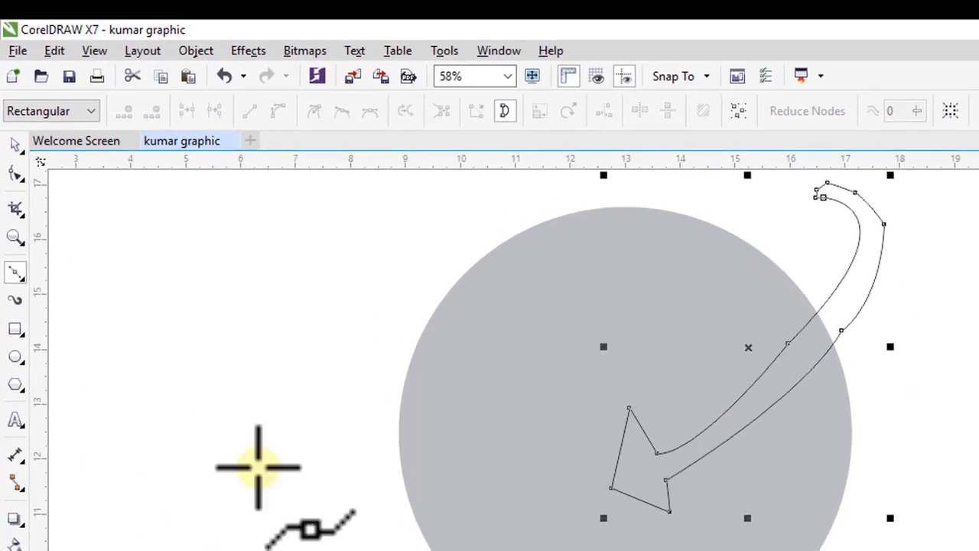
pyautogui.click(14, 157)
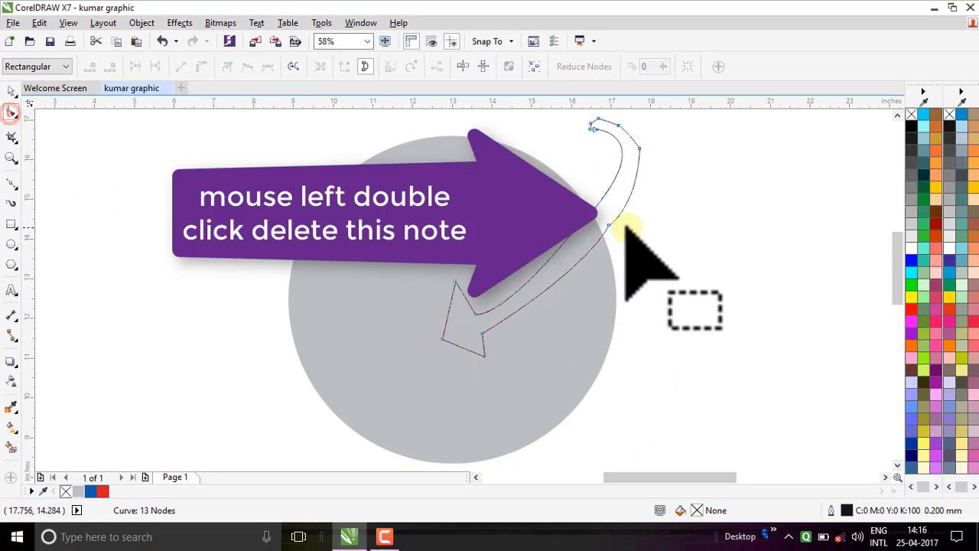
pyautogui.doubleClick(604, 223)
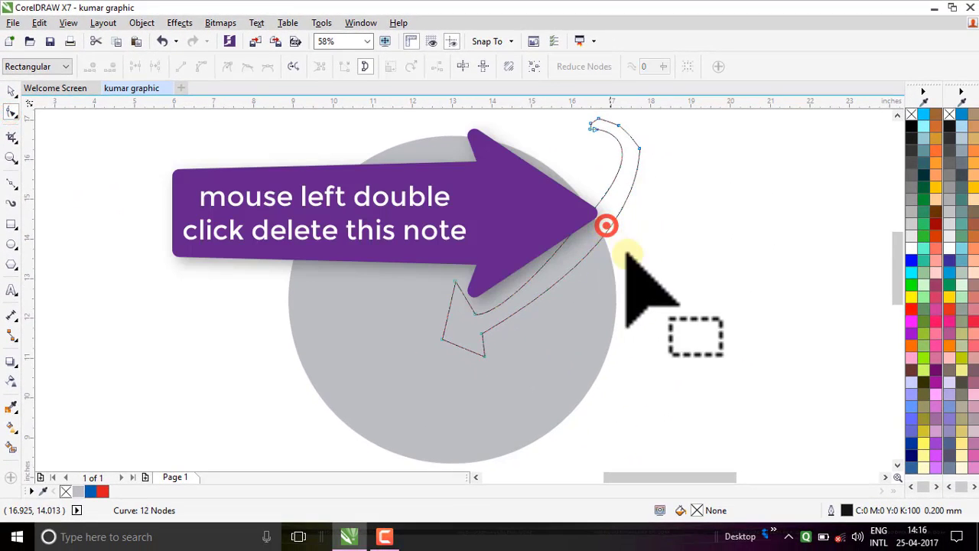
pyautogui.doubleClick(569, 233)
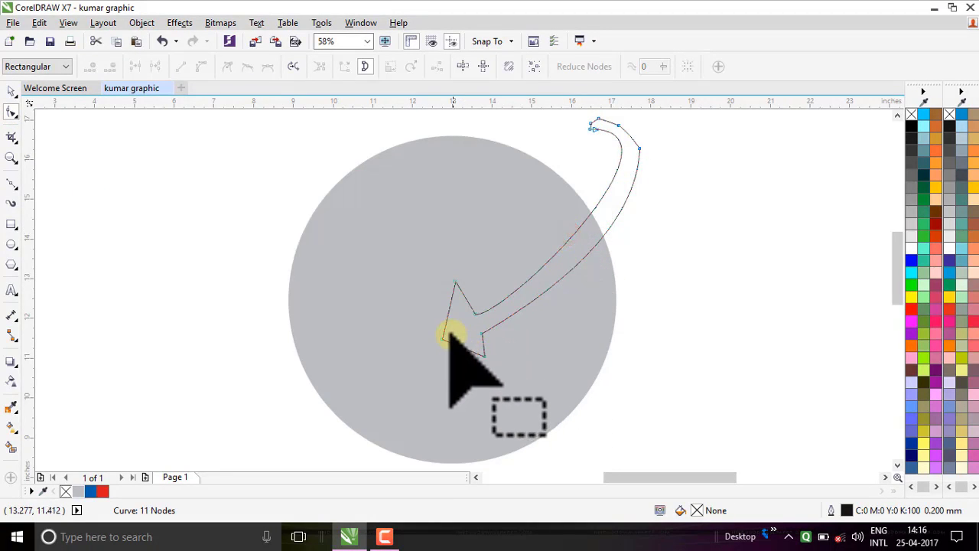
# Step: Reposition the arrowhead's tip and upper barb nodes slightly to even out the shape of the head
pyautogui.moveTo(442, 337); pyautogui.dragTo(436, 346)
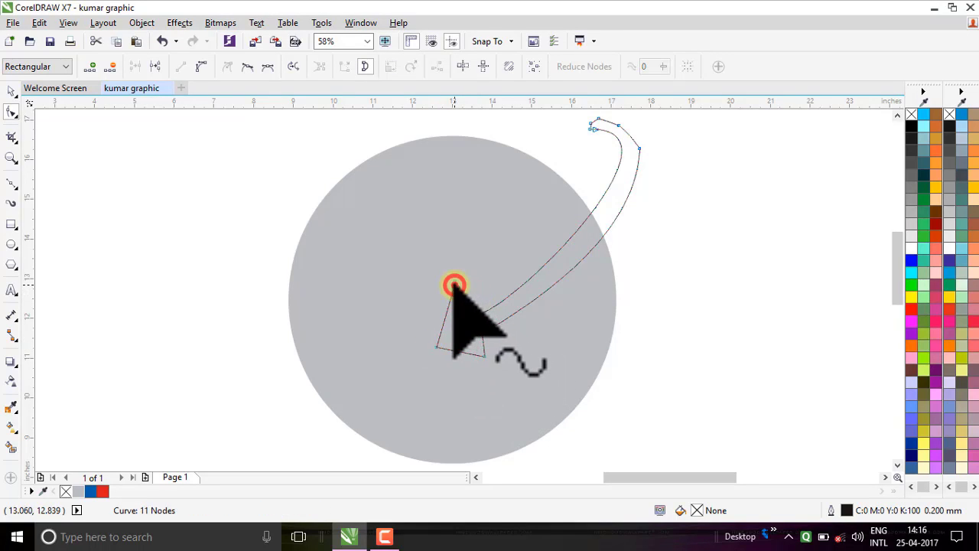
pyautogui.moveTo(454, 286); pyautogui.dragTo(454, 286)
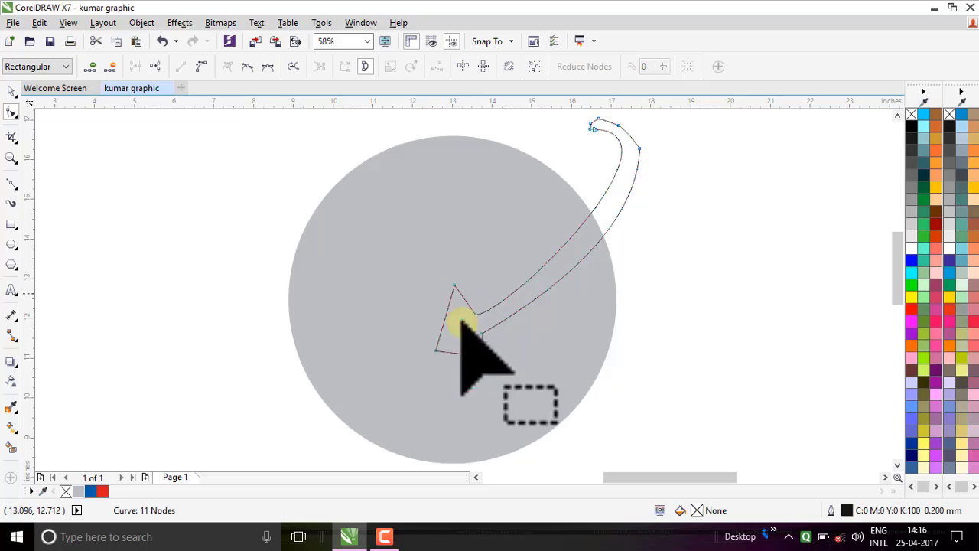
pyautogui.click(765, 360)
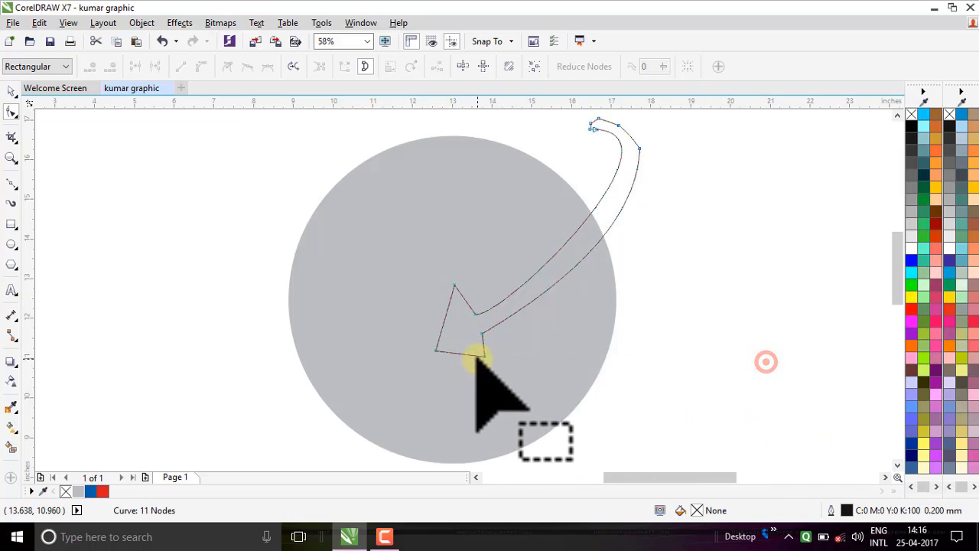
pyautogui.moveTo(485, 354); pyautogui.dragTo(490, 353)
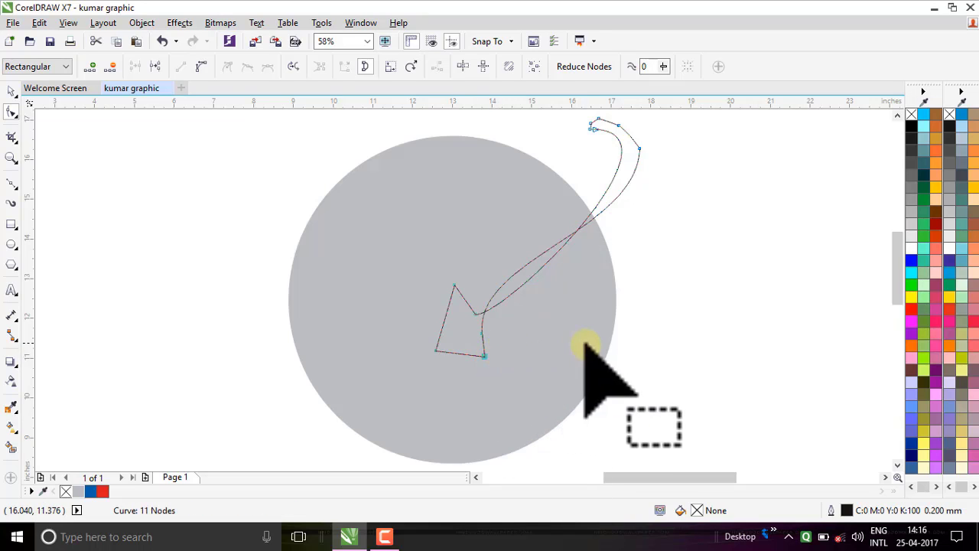
pyautogui.hotkey('ctrl', 'z')
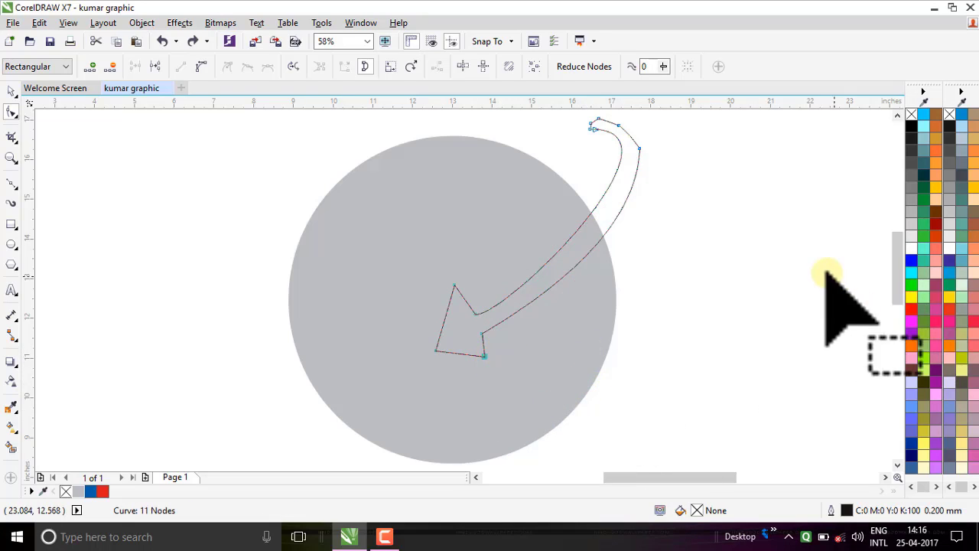
pyautogui.click(748, 183)
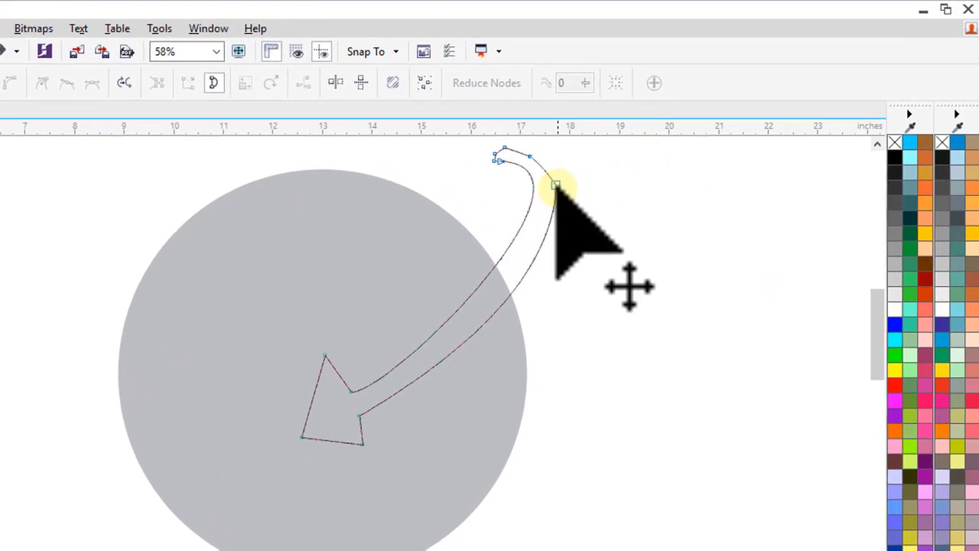
# Step: Delete the node at the outer bend of the arrow's tail and adjust the outer curve with its control handle
pyautogui.moveTo(640, 149); pyautogui.dragTo(639, 151)
pyautogui.moveTo(549, 191); pyautogui.dragTo(525, 163)
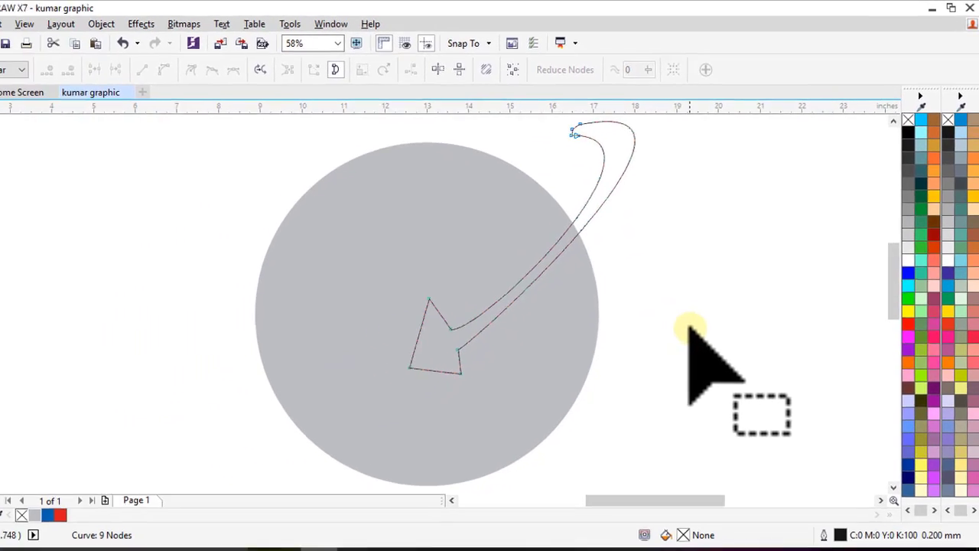
pyautogui.click(604, 229)
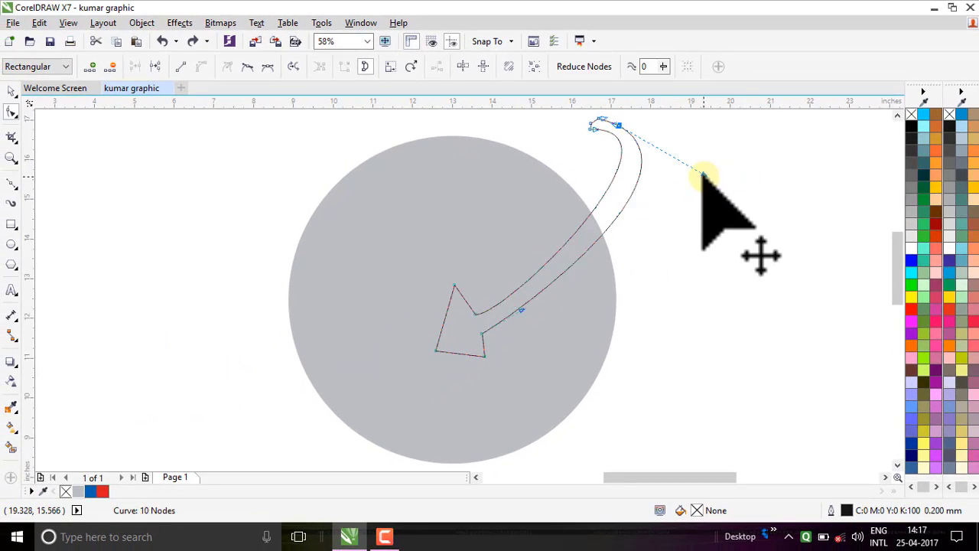
pyautogui.moveTo(705, 174); pyautogui.dragTo(692, 166)
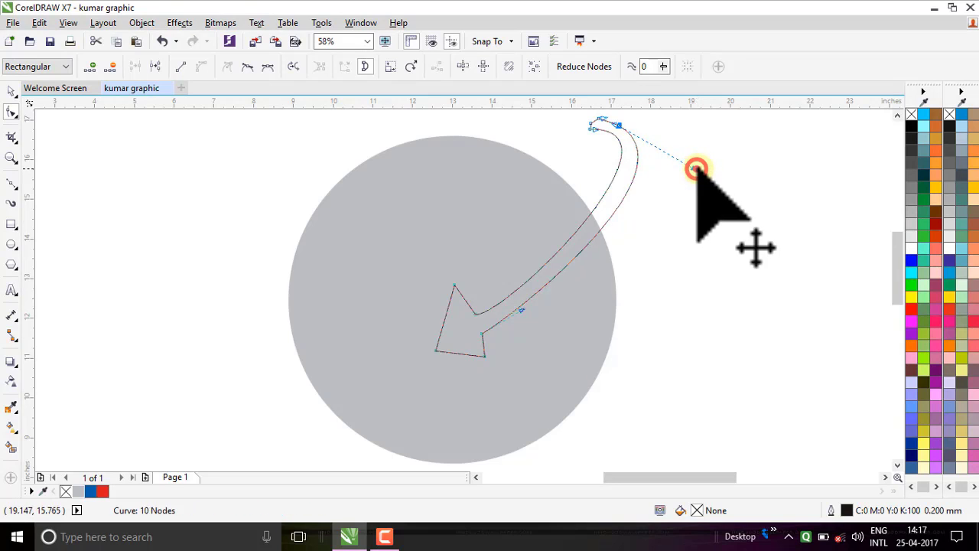
pyautogui.moveTo(695, 167); pyautogui.dragTo(690, 174)
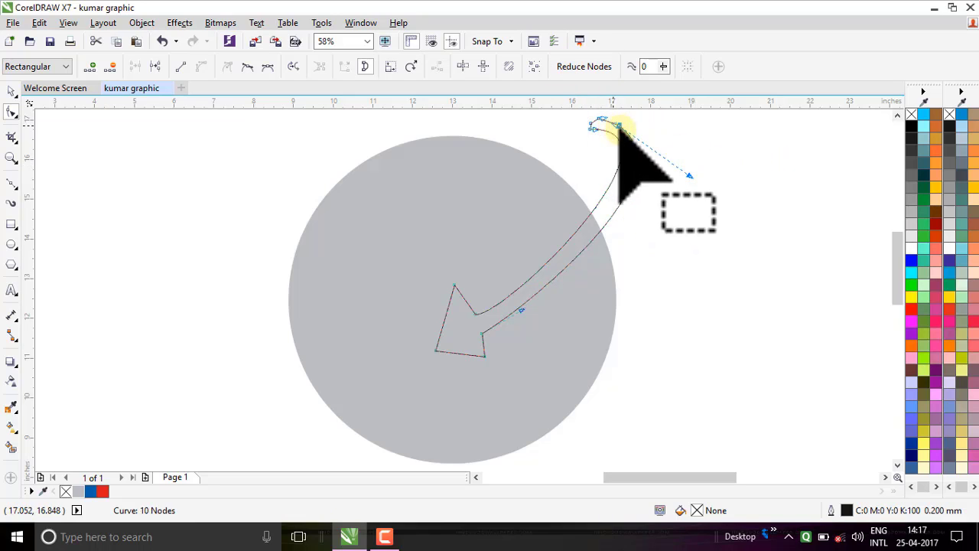
# Step: Pull the tail's outer curve slightly inward and smooth its corner by adding a node on either side and deleting the corner node
pyautogui.press('z')
pyautogui.moveTo(557, 109); pyautogui.dragTo(726, 169)
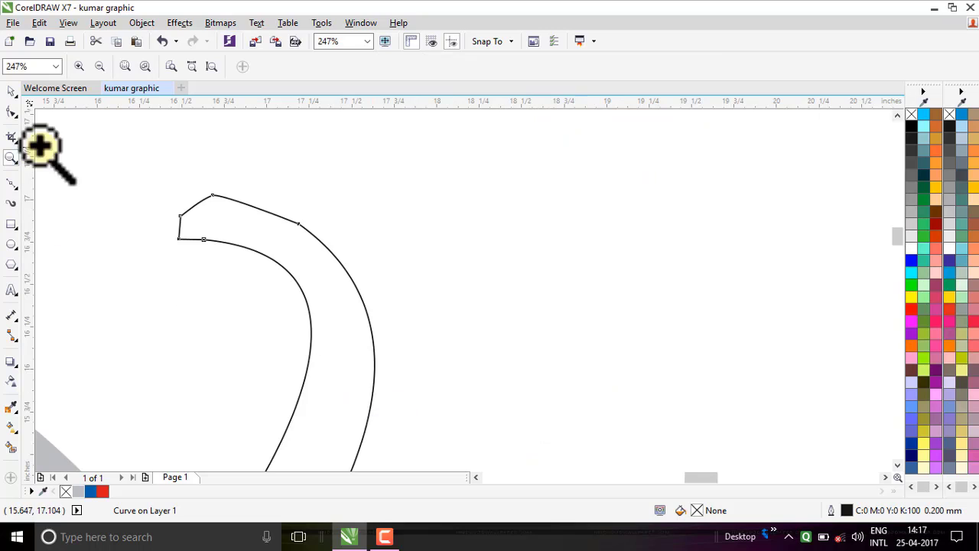
pyautogui.click(11, 112)
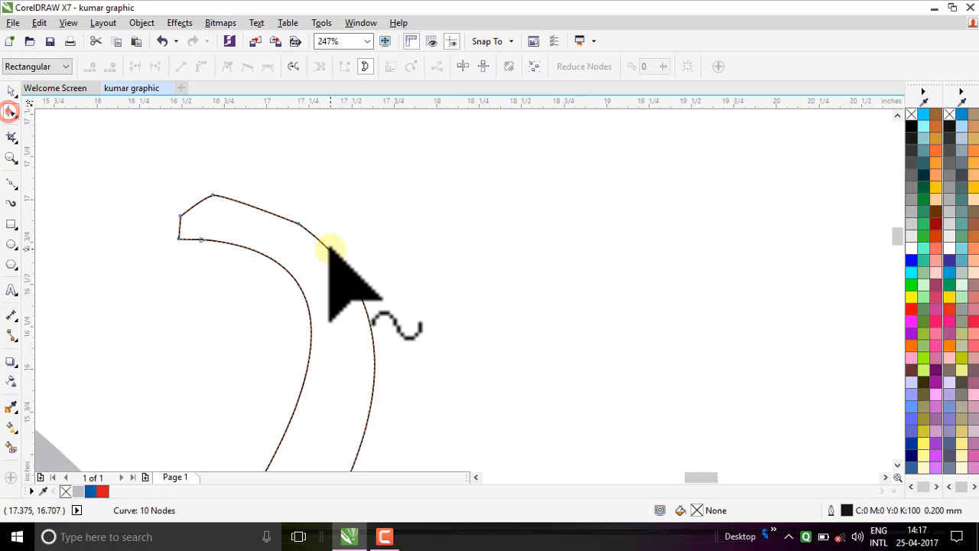
pyautogui.moveTo(327, 246); pyautogui.dragTo(323, 243)
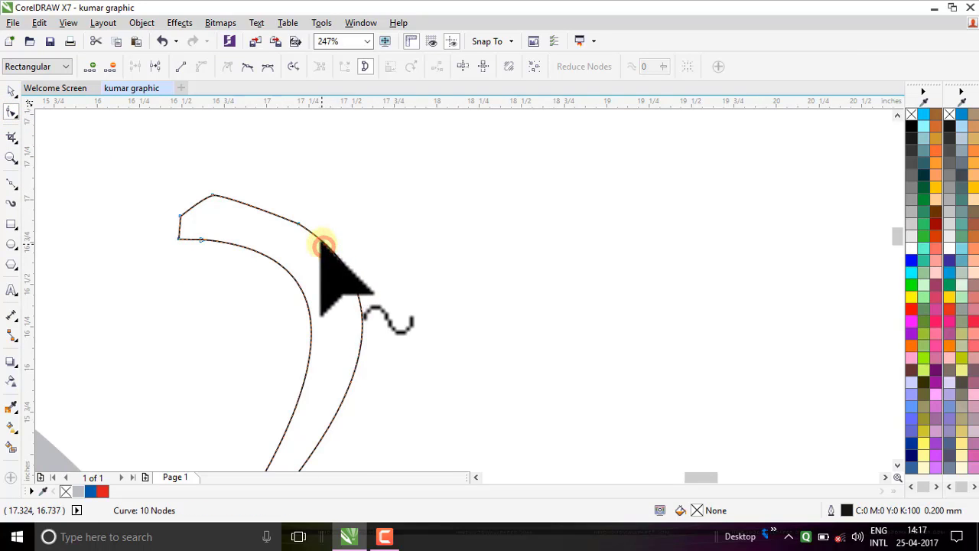
pyautogui.doubleClick(314, 236)
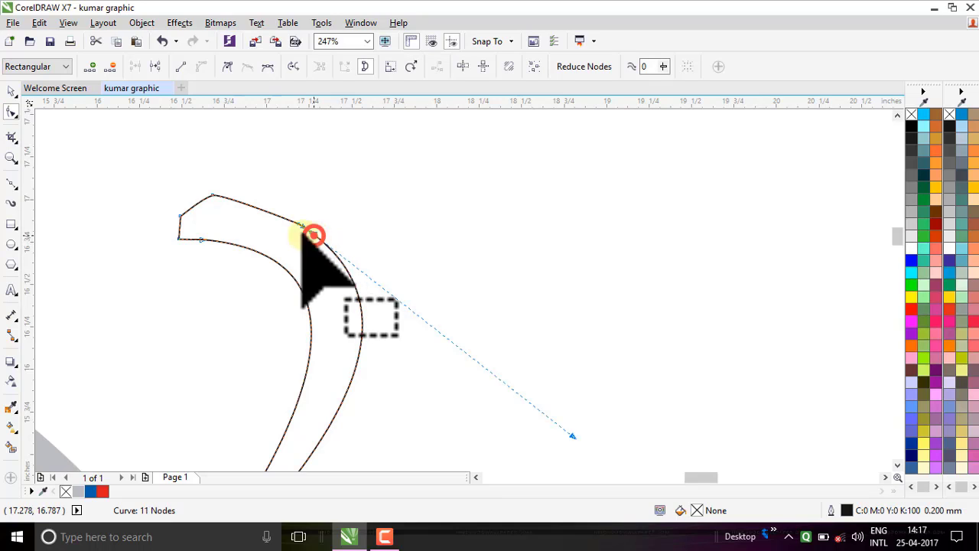
pyautogui.doubleClick(281, 217)
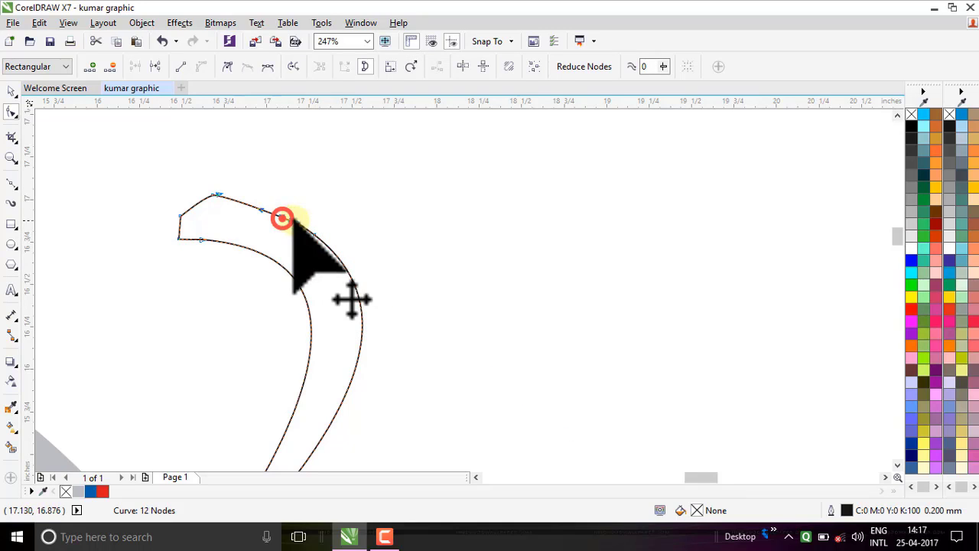
pyautogui.doubleClick(299, 222)
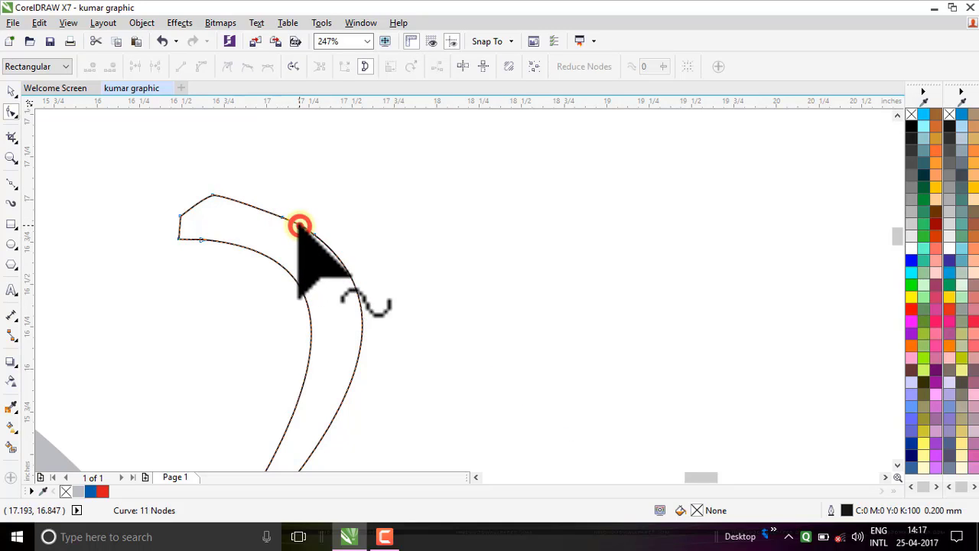
pyautogui.click(216, 196)
pyautogui.moveTo(216, 197); pyautogui.dragTo(212, 198)
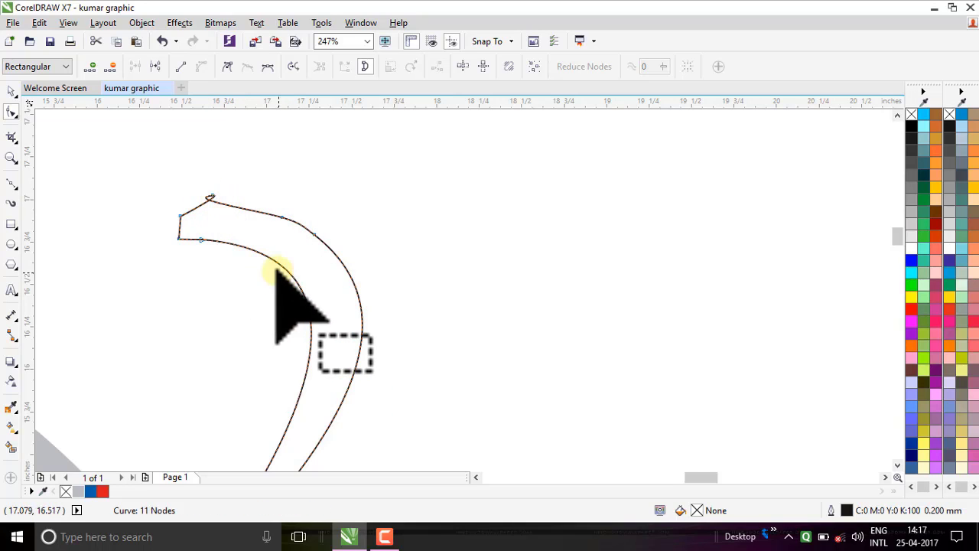
pyautogui.hotkey('ctrl', 'z')
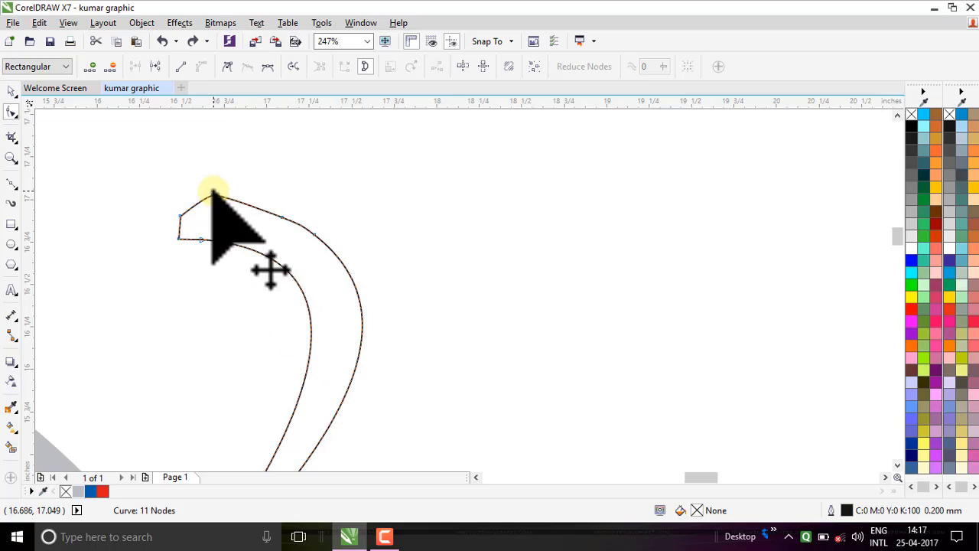
# Step: Taper the arrow's tail to a single point by moving its upper end nodes and deleting the lower corner node and the topmost node
pyautogui.moveTo(211, 195); pyautogui.dragTo(194, 203)
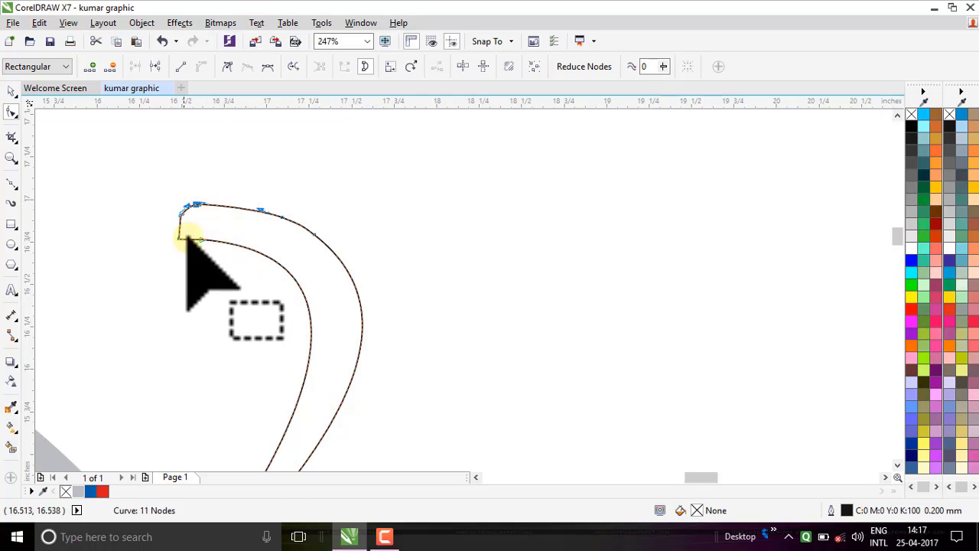
pyautogui.click(263, 165)
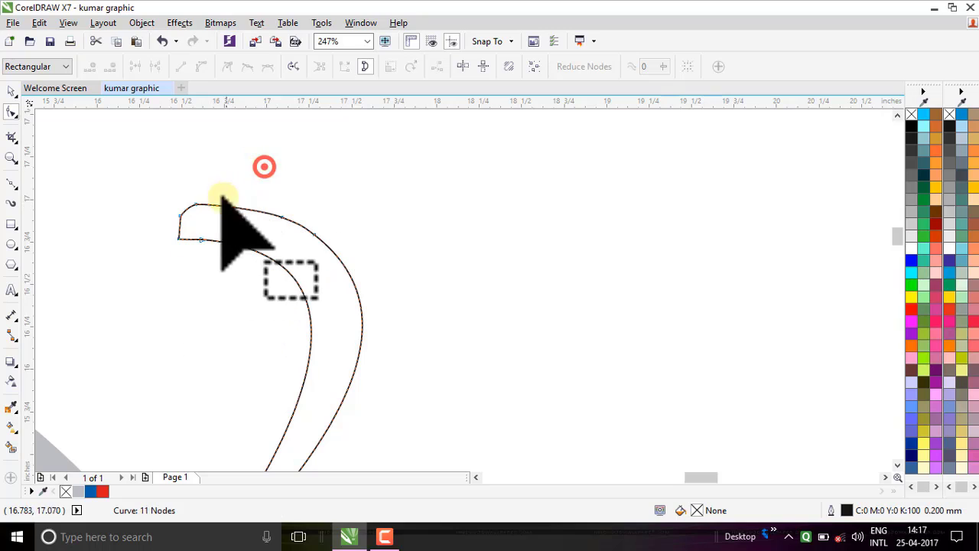
pyautogui.click(178, 218)
pyautogui.moveTo(177, 239); pyautogui.dragTo(167, 218)
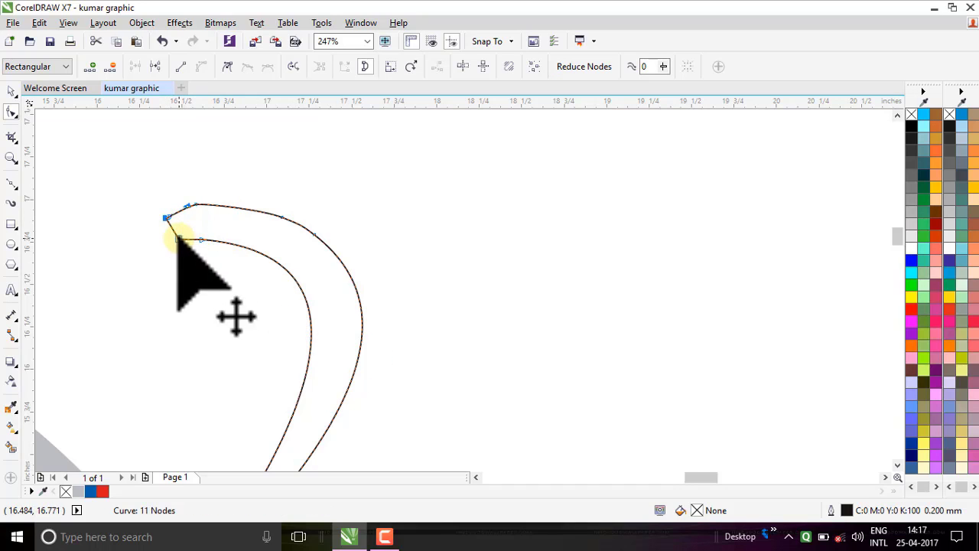
pyautogui.press('Delete')
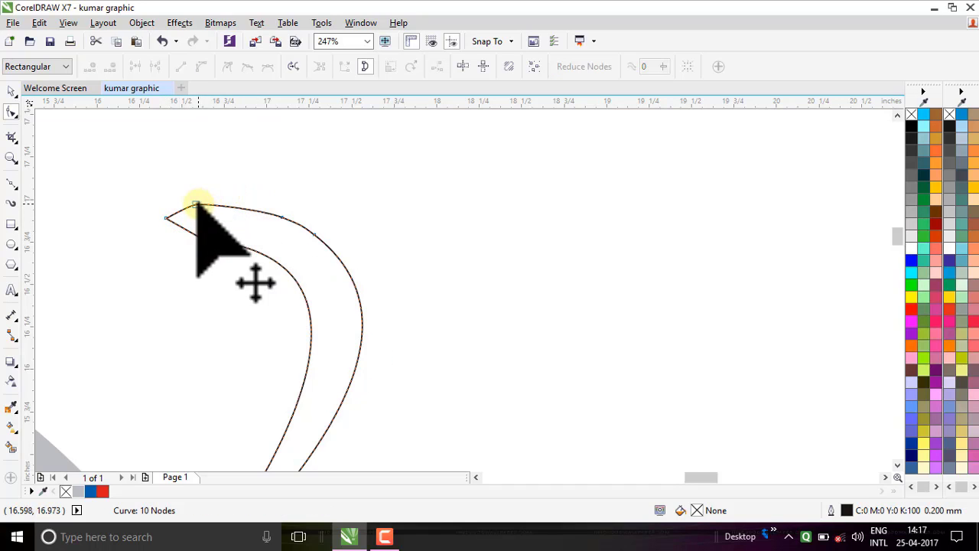
pyautogui.doubleClick(197, 204)
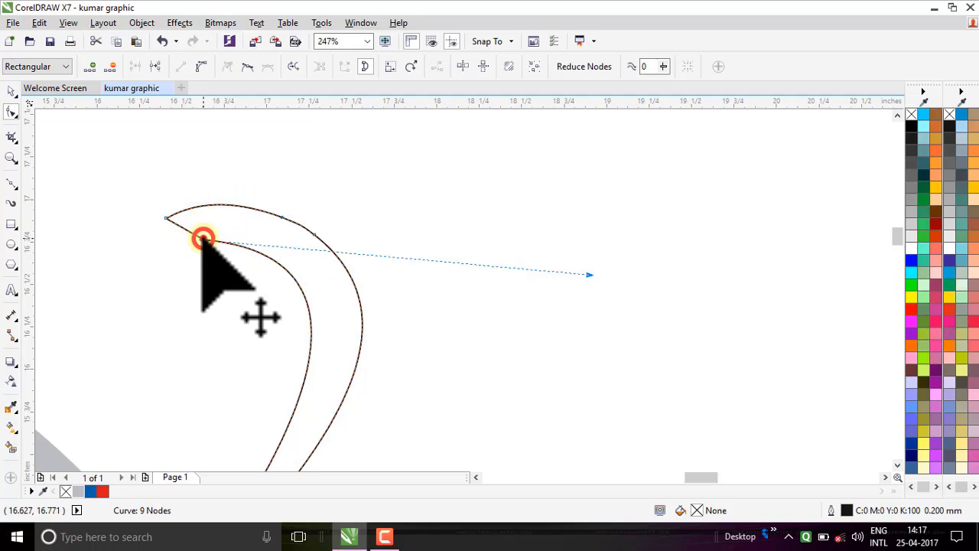
# Step: Keep the inner curve's end node and shorten its control handle to pull the inner curve slightly inward
pyautogui.doubleClick(202, 239)
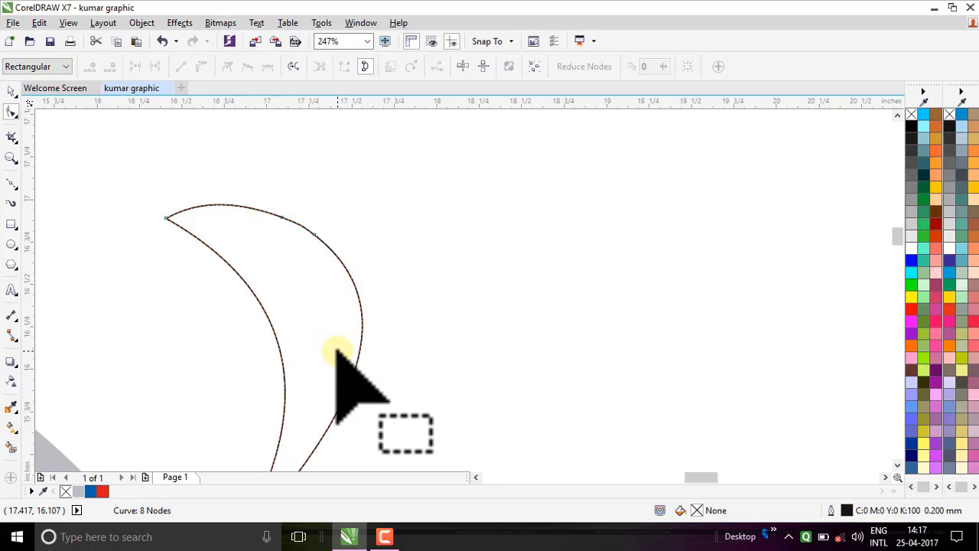
pyautogui.hotkey('ctrl', 'z')
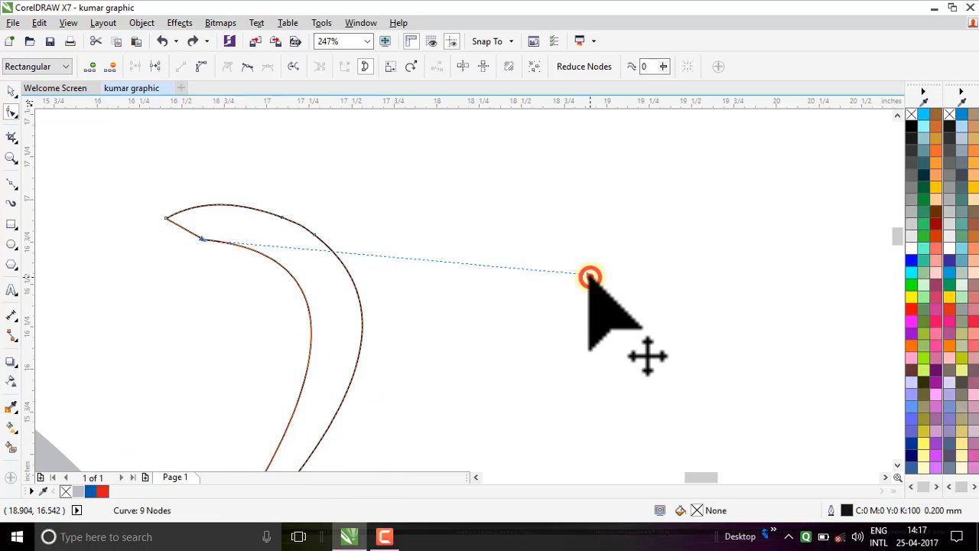
pyautogui.moveTo(588, 276)
pyautogui.mouseDown()
pyautogui.moveTo(577, 299)
pyautogui.moveTo(581, 277)
pyautogui.moveTo(572, 272)
pyautogui.mouseUp()
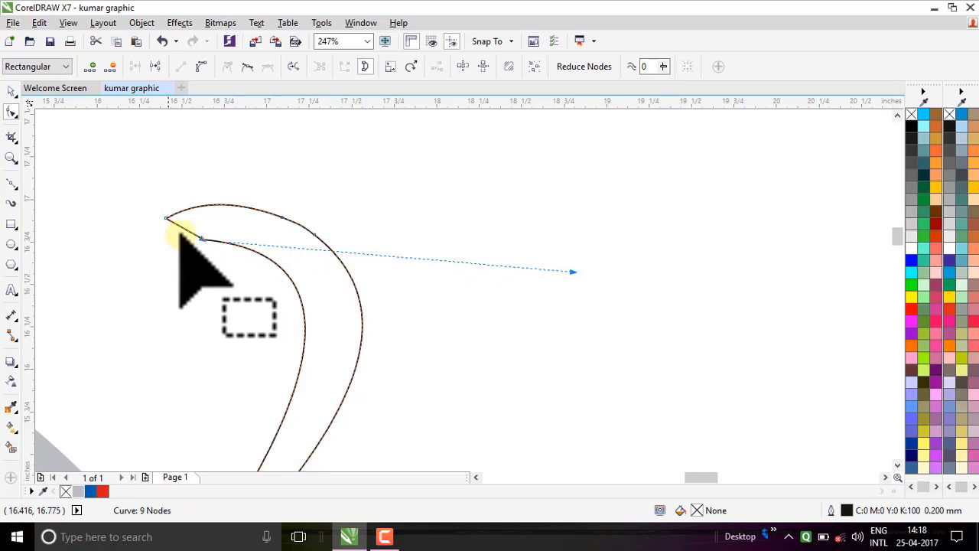
# Step: Smooth the corner on the tail's inner side by adding a node on either side of it and deleting the corner node
pyautogui.scroll(3, 183, 229)
pyautogui.moveTo(219, 245); pyautogui.dragTo(255, 246)
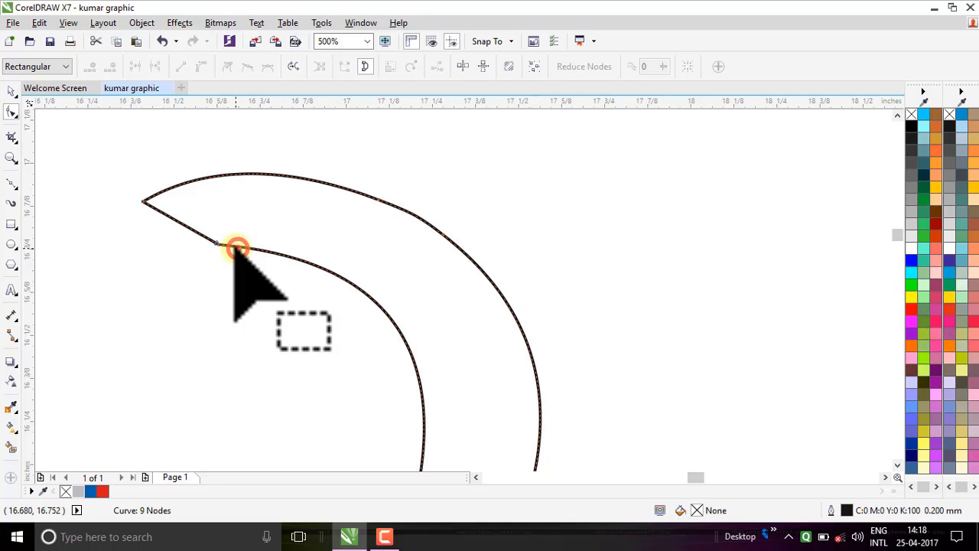
pyautogui.doubleClick(234, 246)
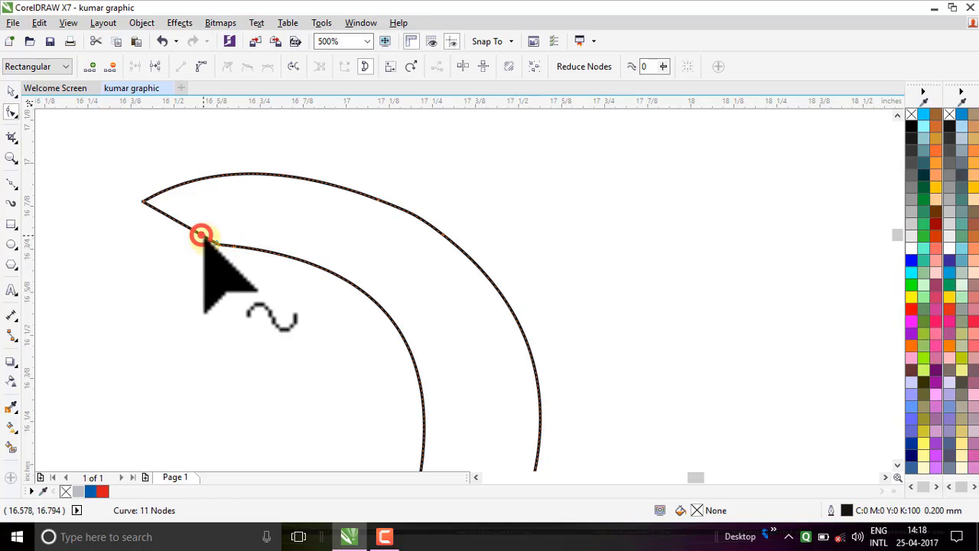
pyautogui.moveTo(200, 234); pyautogui.dragTo(215, 244)
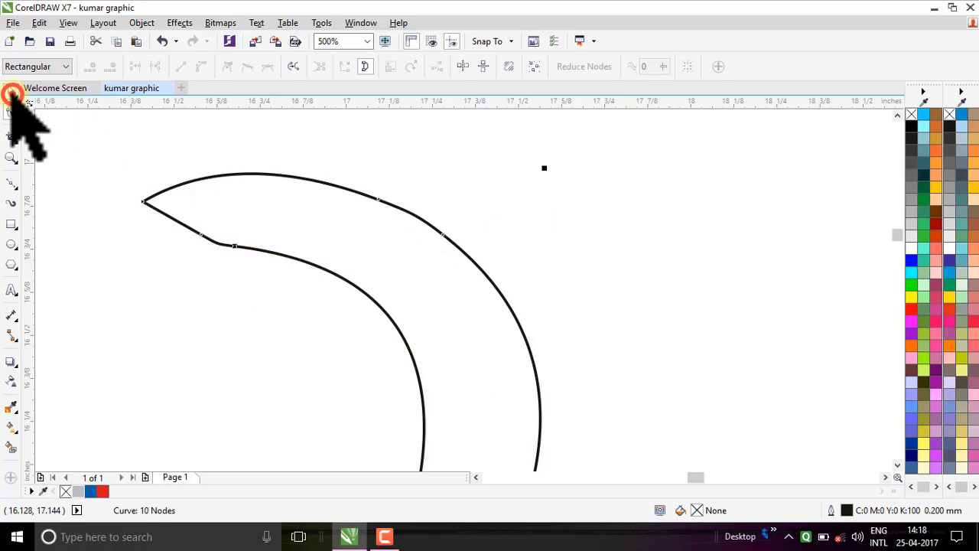
# Step: Fill the arrow with blue (#0161B0) and remove its outline
pyautogui.click(12, 93)
pyautogui.scroll(-2, 467, 273)
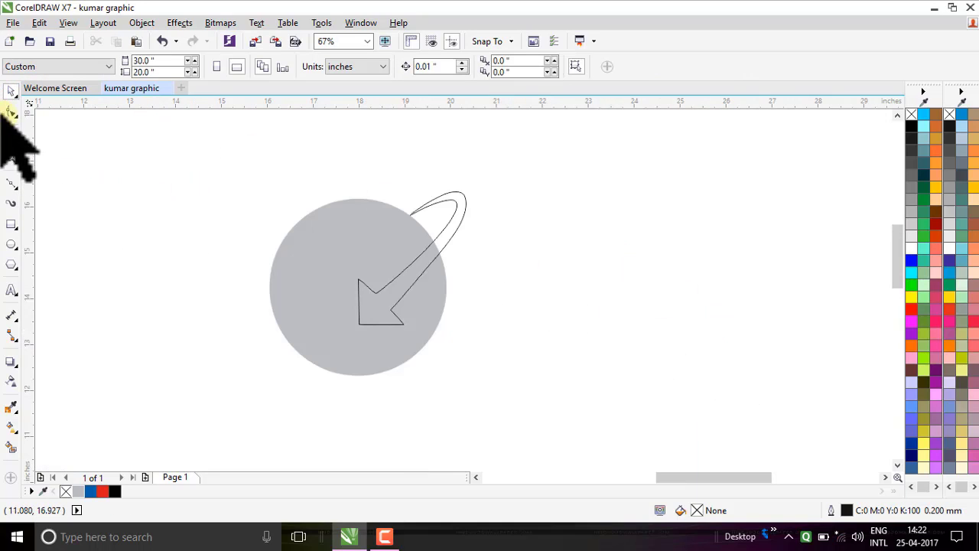
pyautogui.click(413, 263)
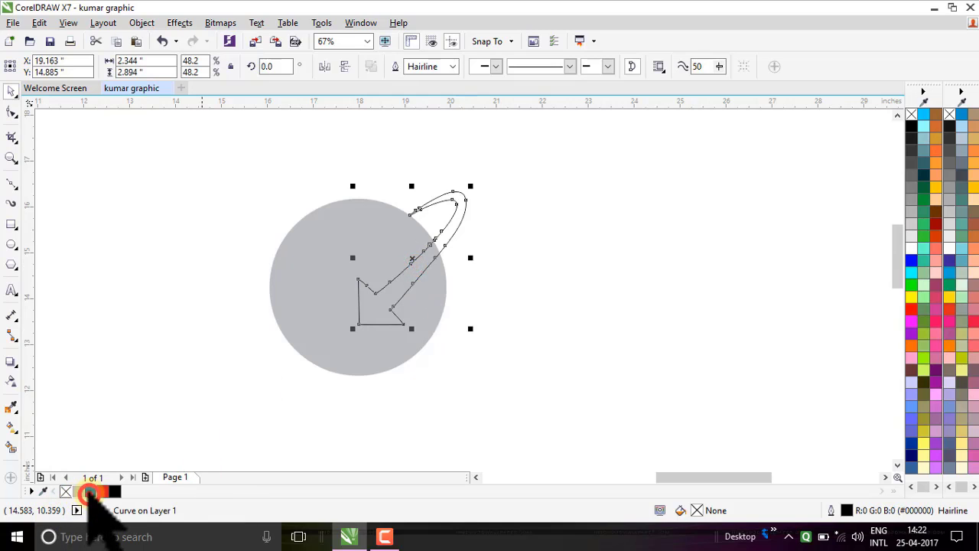
pyautogui.click(89, 492)
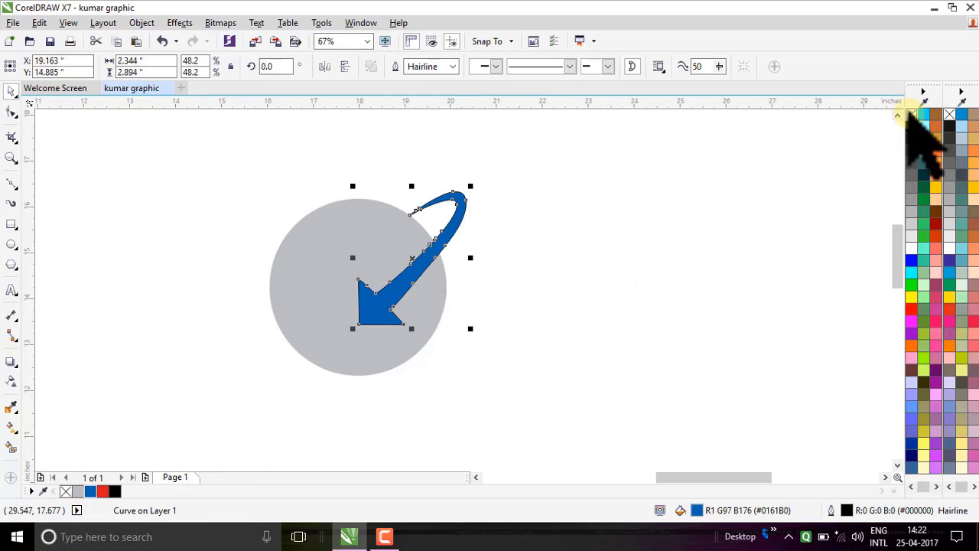
pyautogui.rightClick(910, 115)
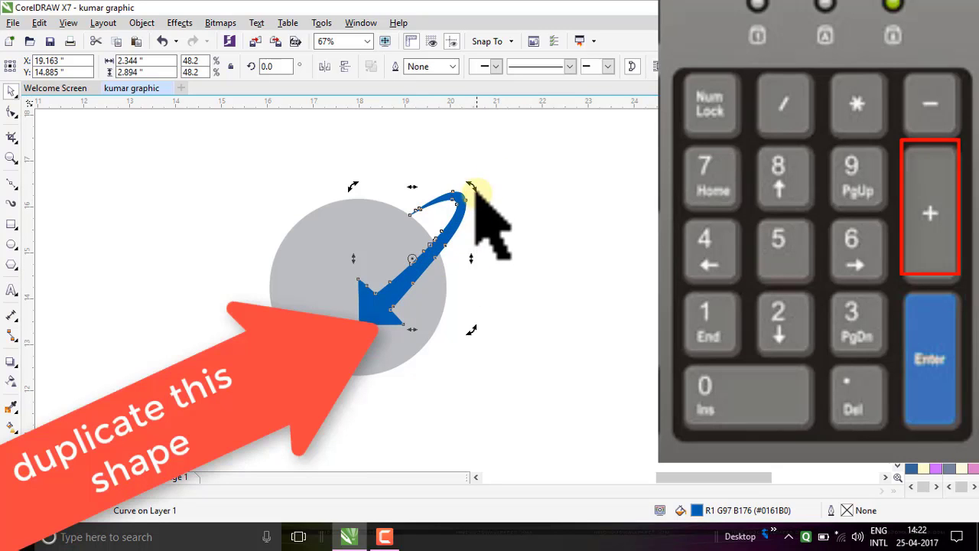
# Step: Duplicate the blue arrow and rotate the copy to about 175 degrees
pyautogui.moveTo(468, 186); pyautogui.dragTo(110, 339)
pyautogui.press('KP_Add')
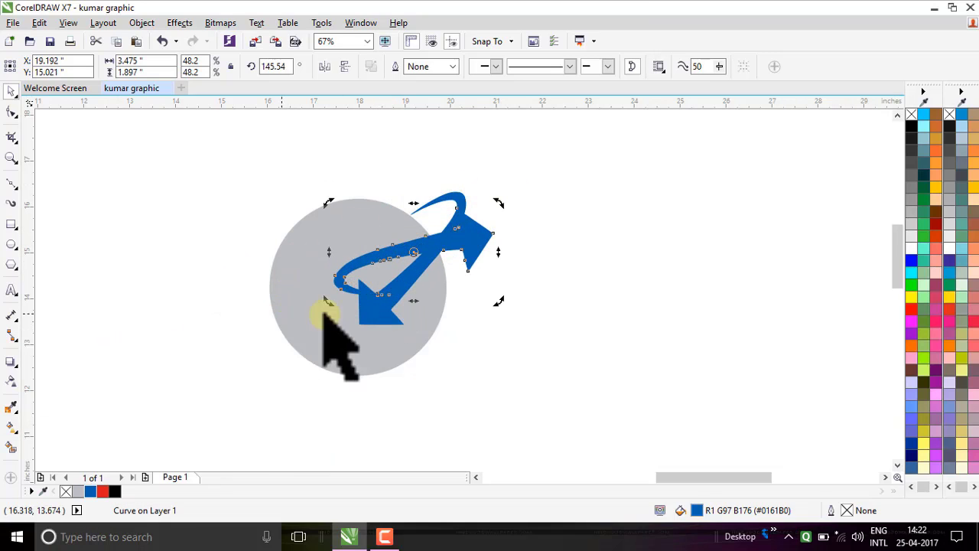
pyautogui.moveTo(328, 301); pyautogui.dragTo(355, 350)
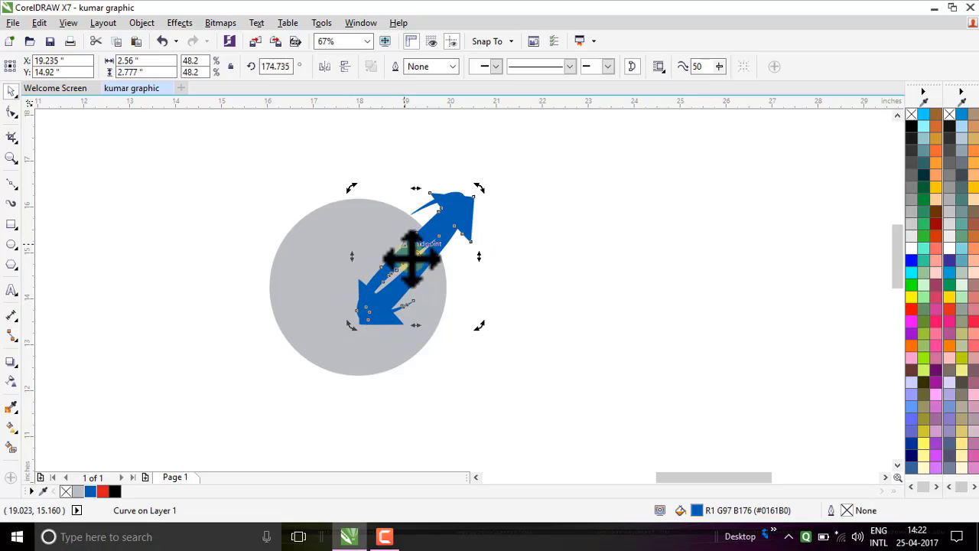
# Step: Move the rotated arrow copy to the circle's lower-left side, opposite the original, and fill it with red (#DB1920)
pyautogui.click(530, 235)
pyautogui.doubleClick(418, 238)
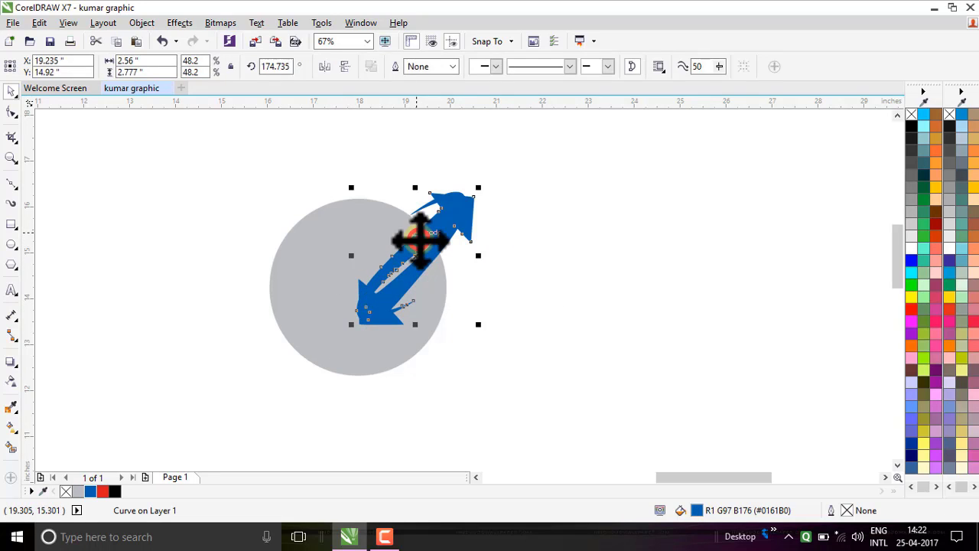
pyautogui.click(9, 91)
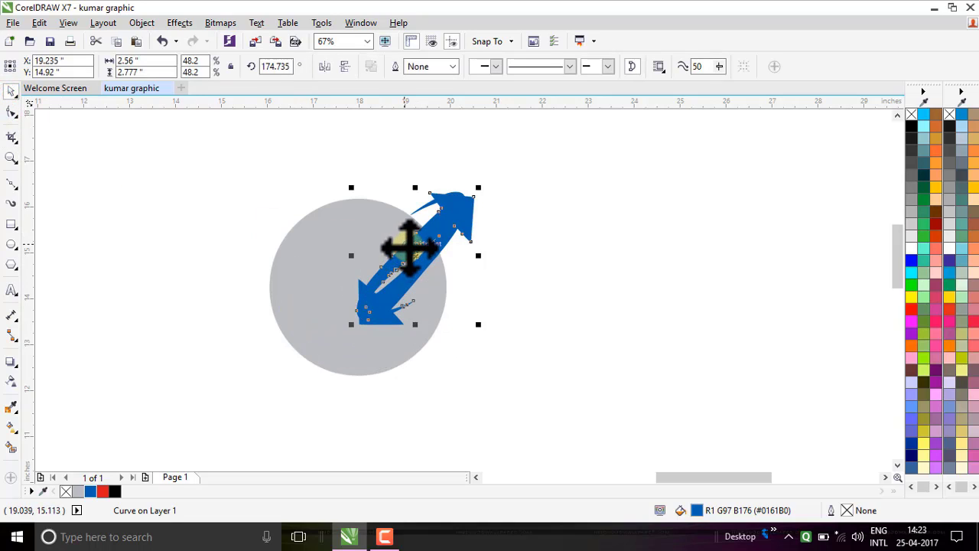
pyautogui.moveTo(409, 245); pyautogui.dragTo(285, 290)
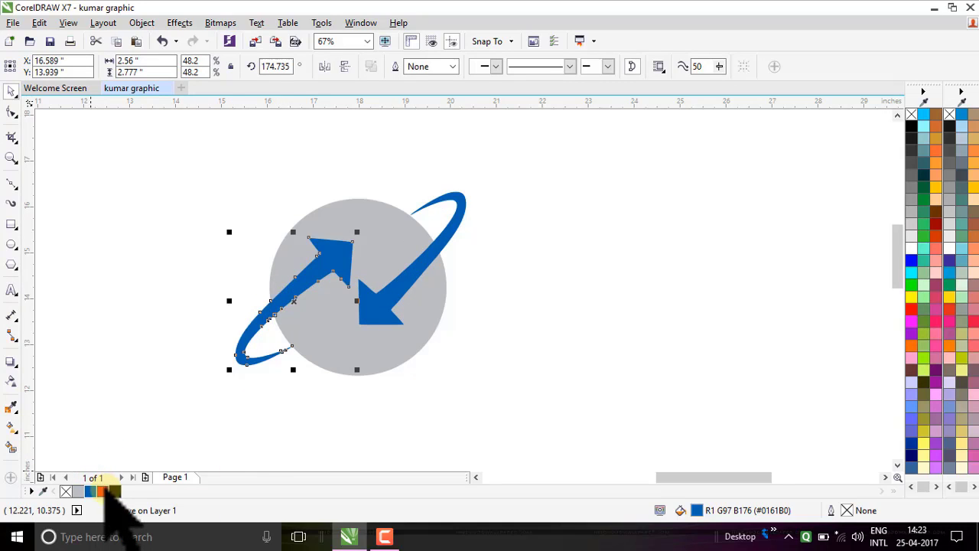
pyautogui.click(100, 490)
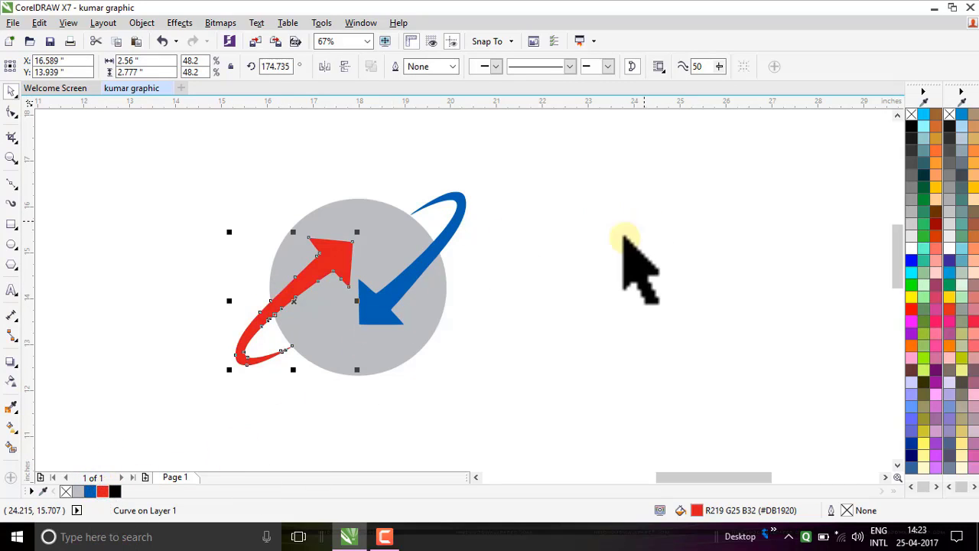
pyautogui.click(586, 258)
pyautogui.scroll(-2, 391, 222)
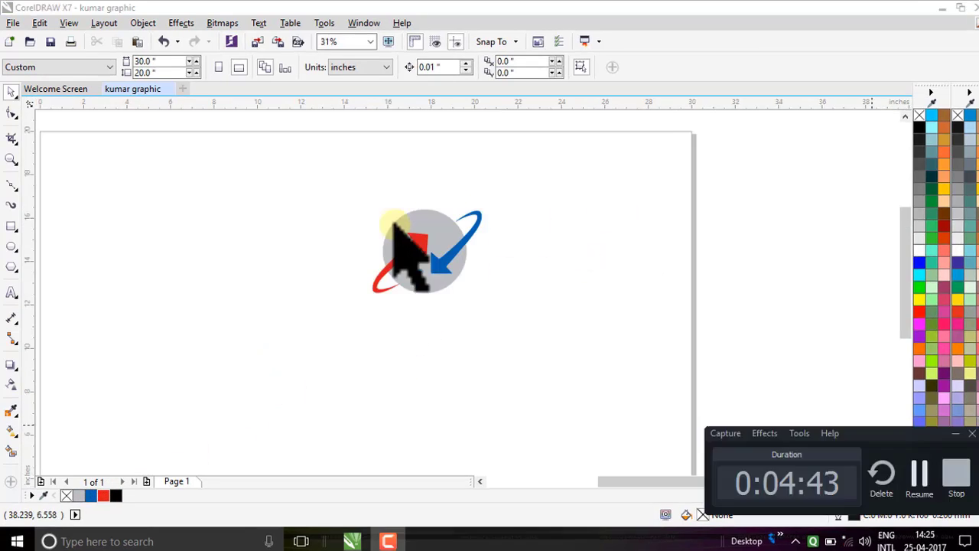
# Step: Add the artistic text "BSNL" in Arial, enlarged to about 302 pt, and place it below the circle graphic
pyautogui.click(15, 395)
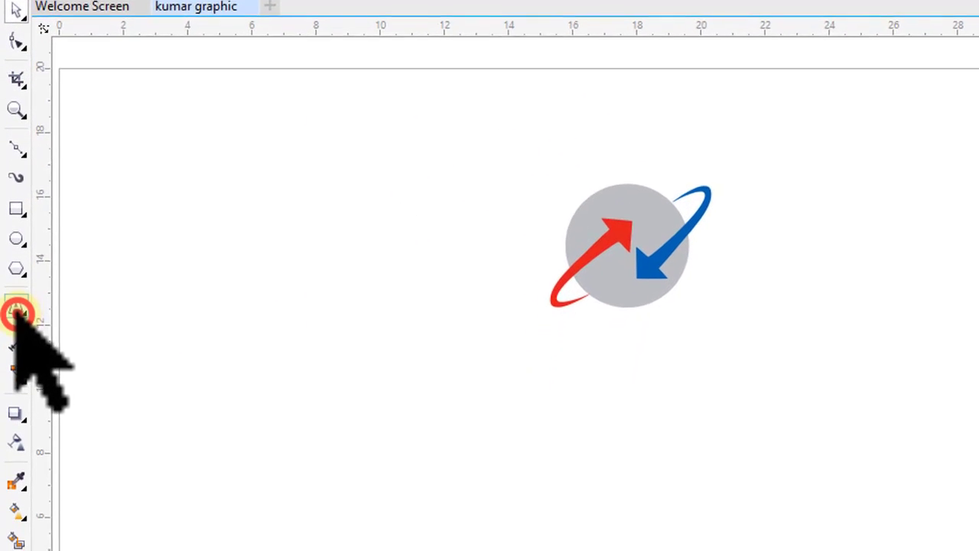
pyautogui.click(104, 386)
pyautogui.click(224, 293)
pyautogui.write('BSNL')
pyautogui.click(15, 5)
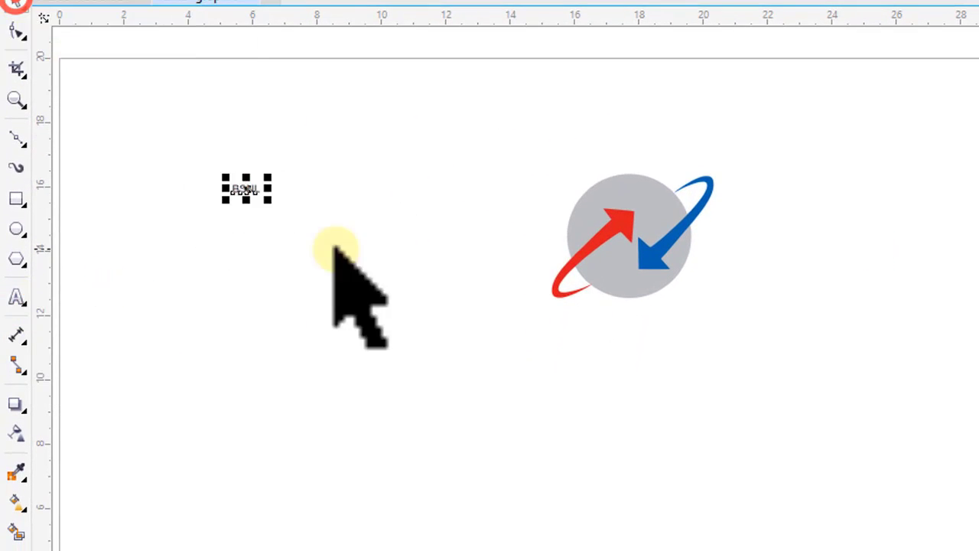
pyautogui.moveTo(270, 199); pyautogui.dragTo(583, 451)
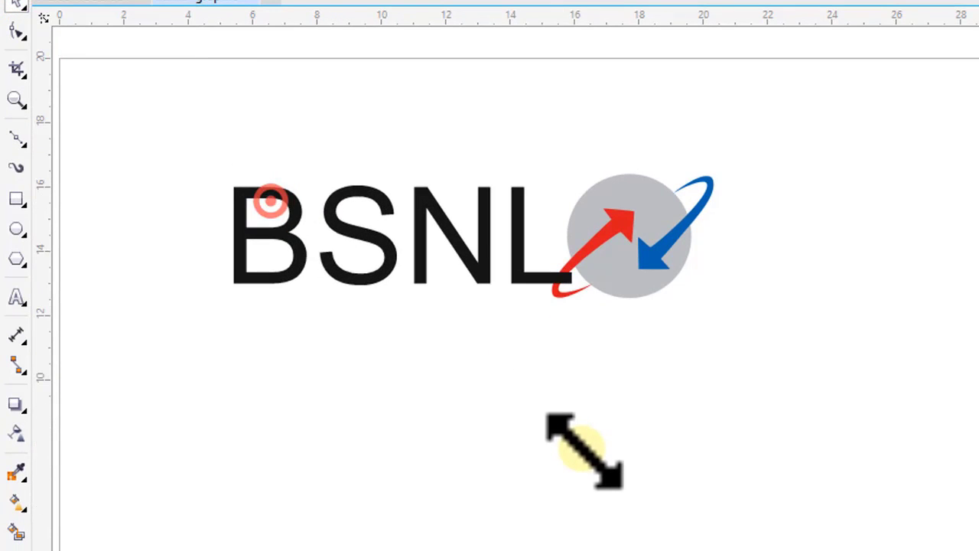
pyautogui.moveTo(465, 262); pyautogui.dragTo(736, 440)
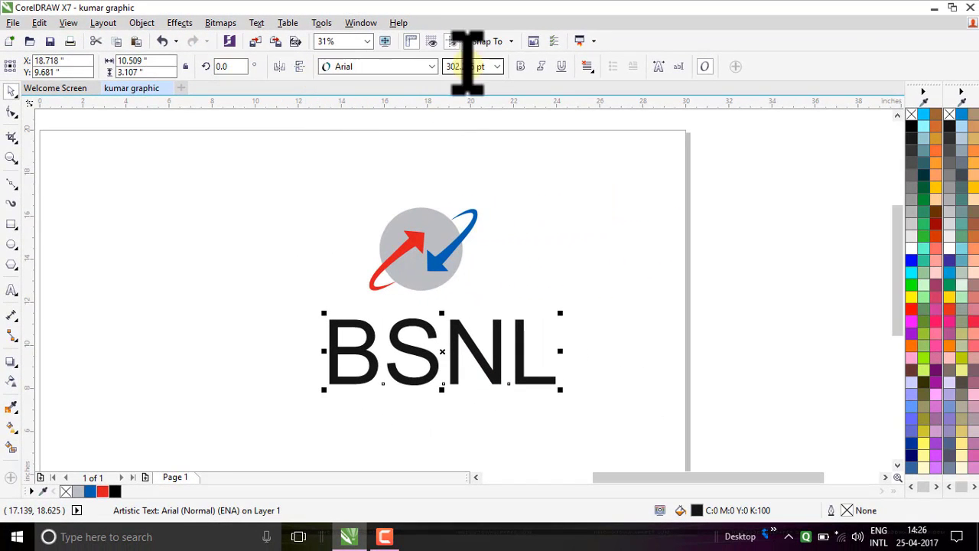
# Step: Make the BSNL text bold, then reduce it to about 273 pt and move it slightly lower
pyautogui.click(520, 67)
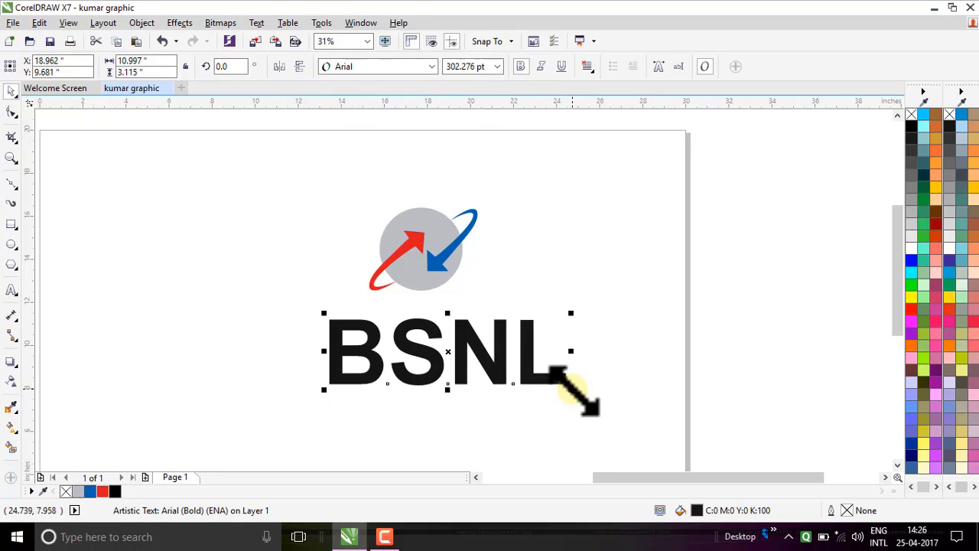
pyautogui.moveTo(573, 390); pyautogui.dragTo(547, 383)
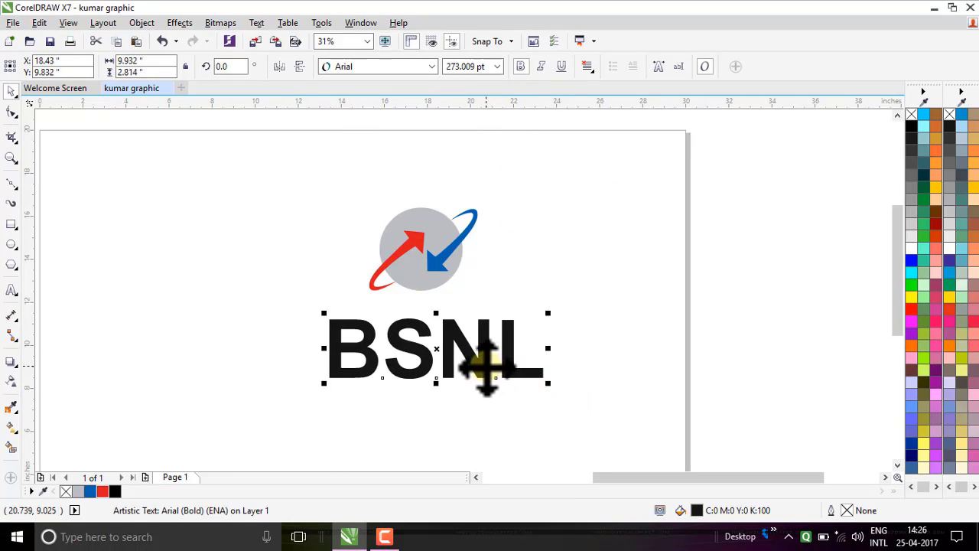
pyautogui.moveTo(486, 367); pyautogui.dragTo(484, 389)
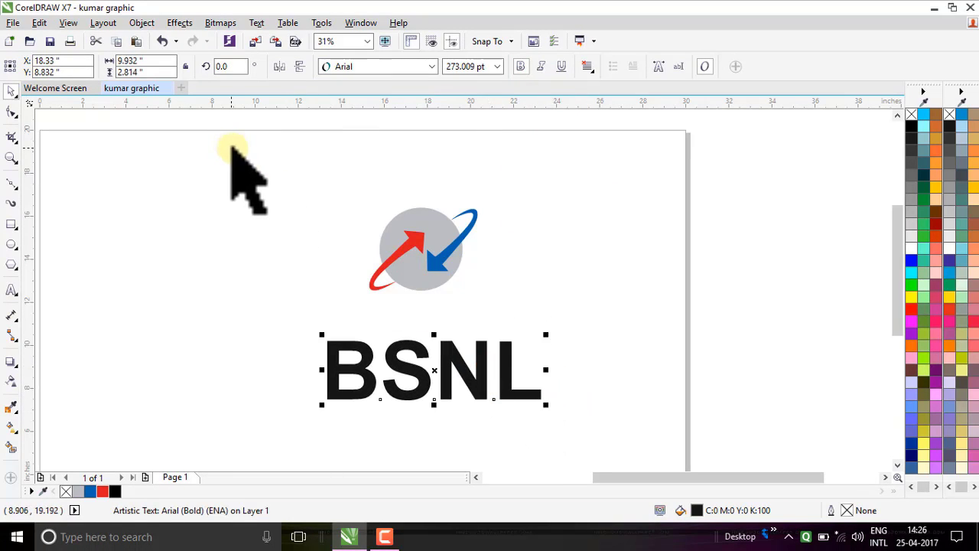
# Step: Group the circle and both arrows, enlarge the group from its centre to about 10.5 by 8.1 inches, and position it above the BSNL text
pyautogui.moveTo(234, 141); pyautogui.dragTo(587, 315)
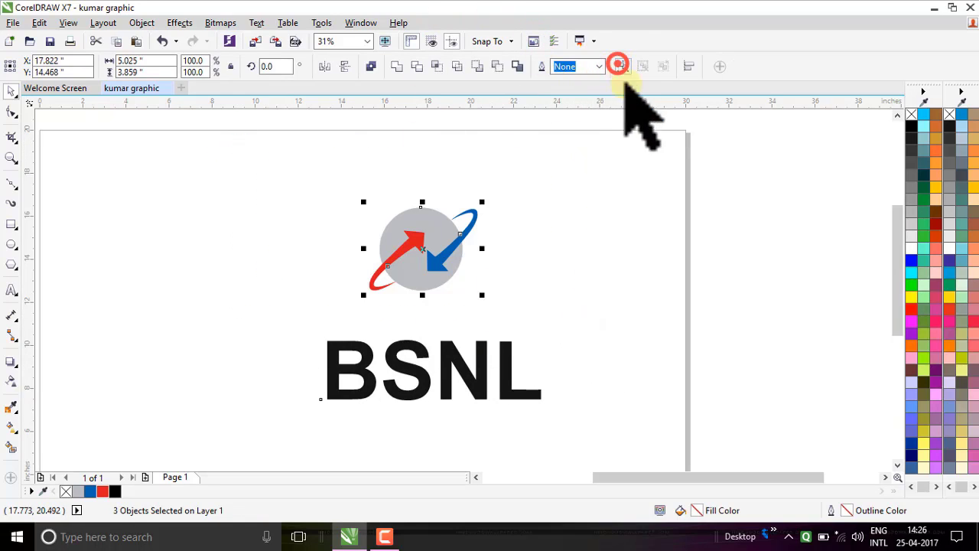
pyautogui.click(617, 66)
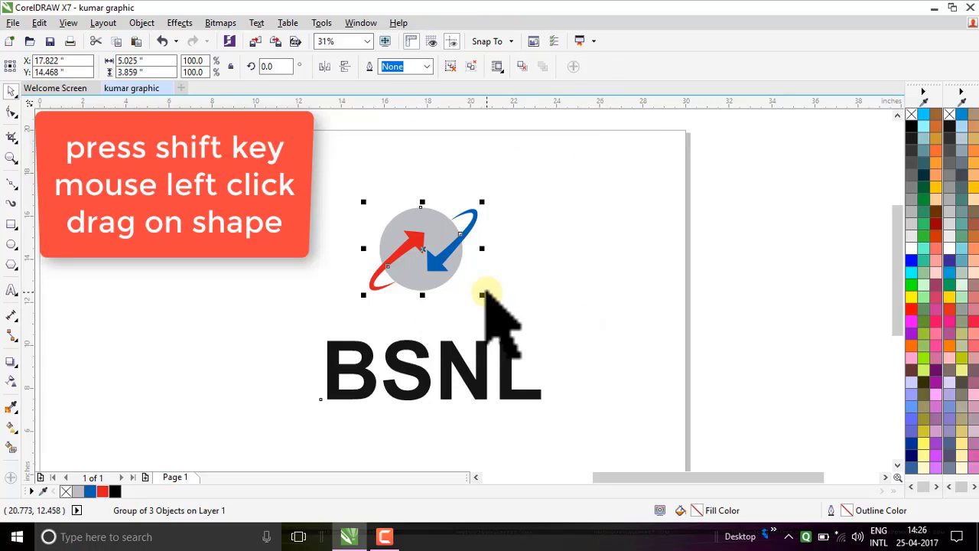
pyautogui.moveTo(481, 293); pyautogui.dragTo(541, 340)
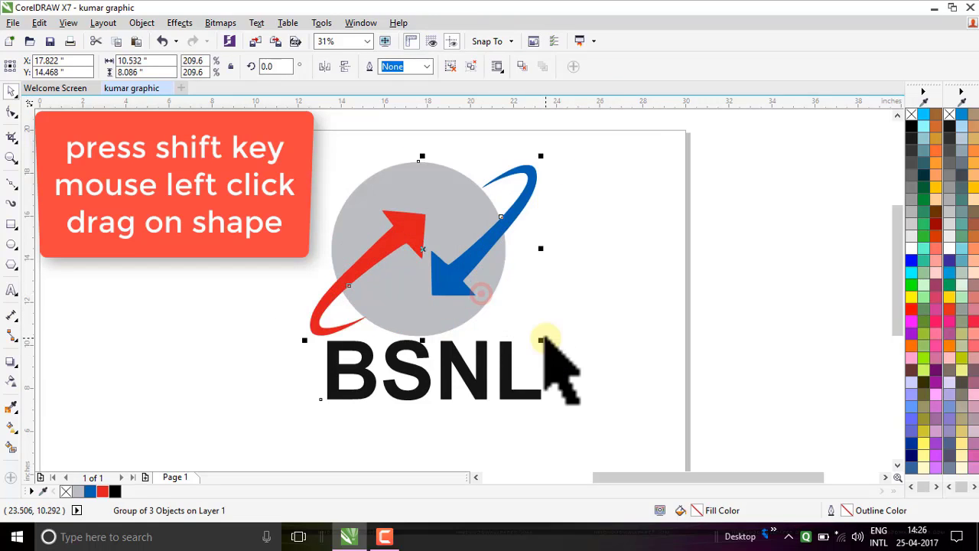
pyautogui.moveTo(418, 284)
pyautogui.mouseDown()
pyautogui.moveTo(410, 274)
pyautogui.moveTo(423, 272)
pyautogui.mouseUp()
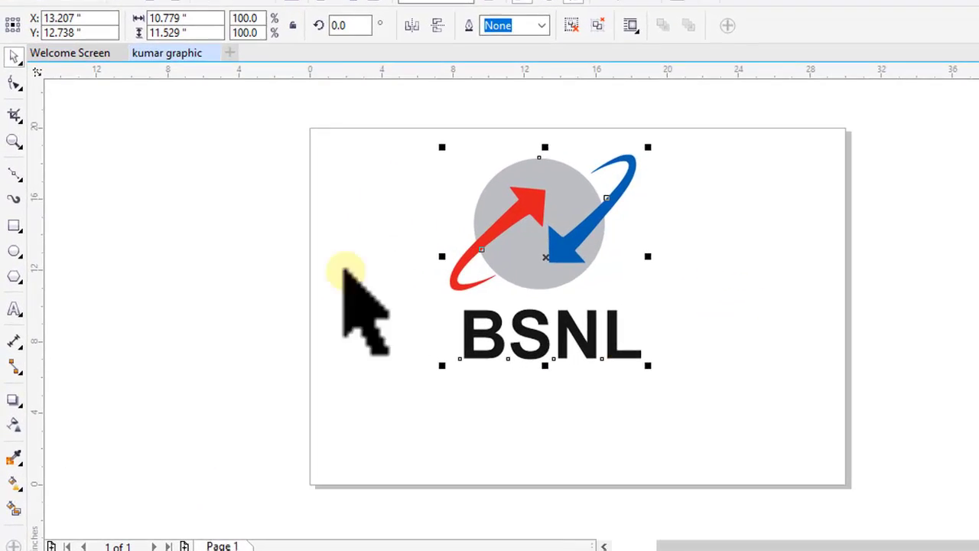
# Step: Draw a rectangle about 20.5 by 16 inches around the logo, filled with light grey (#E6E6E6) and without an outline
pyautogui.click(15, 225)
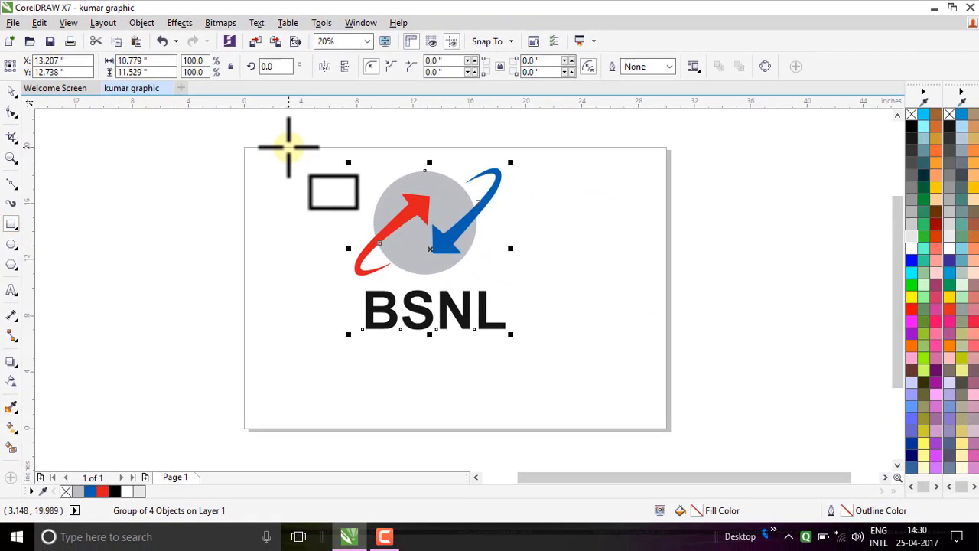
pyautogui.moveTo(288, 147); pyautogui.dragTo(577, 372)
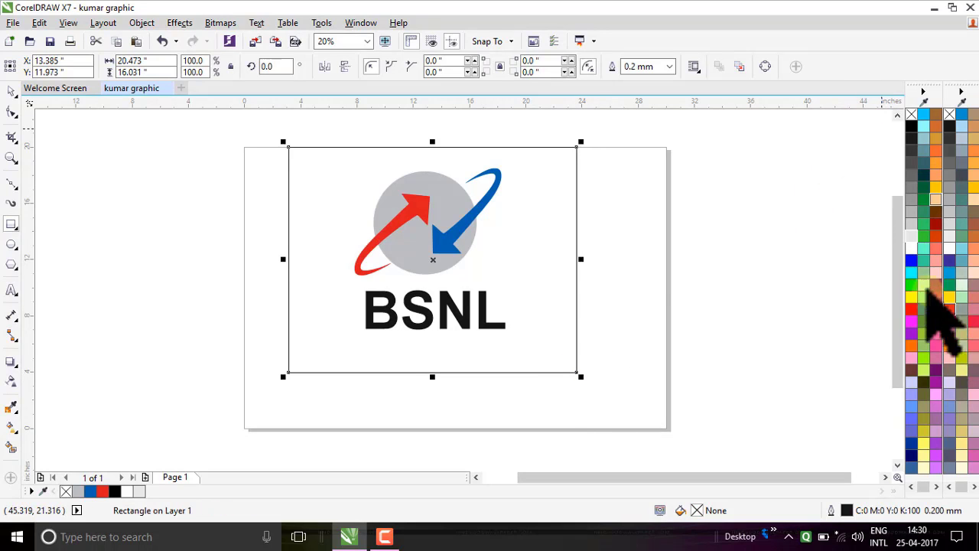
pyautogui.click(910, 235)
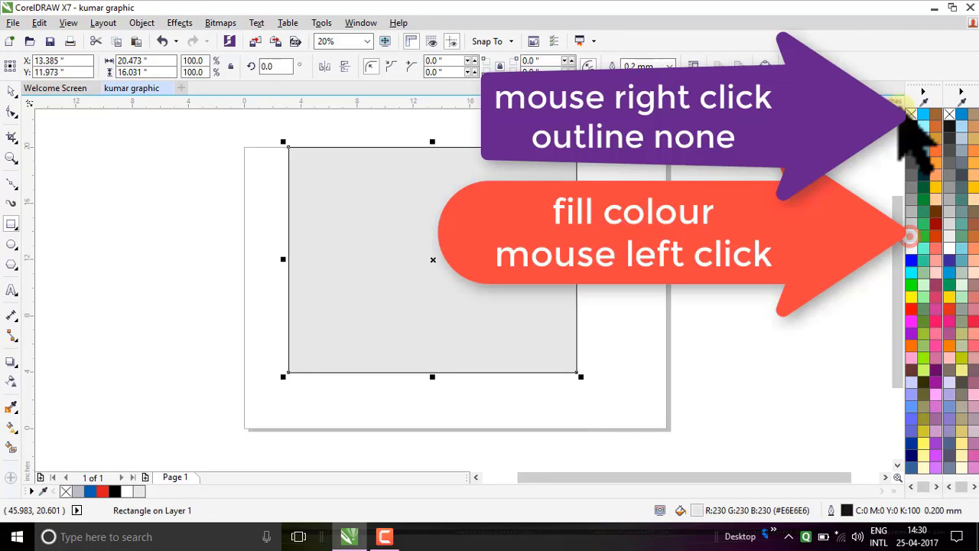
pyautogui.rightClick(911, 115)
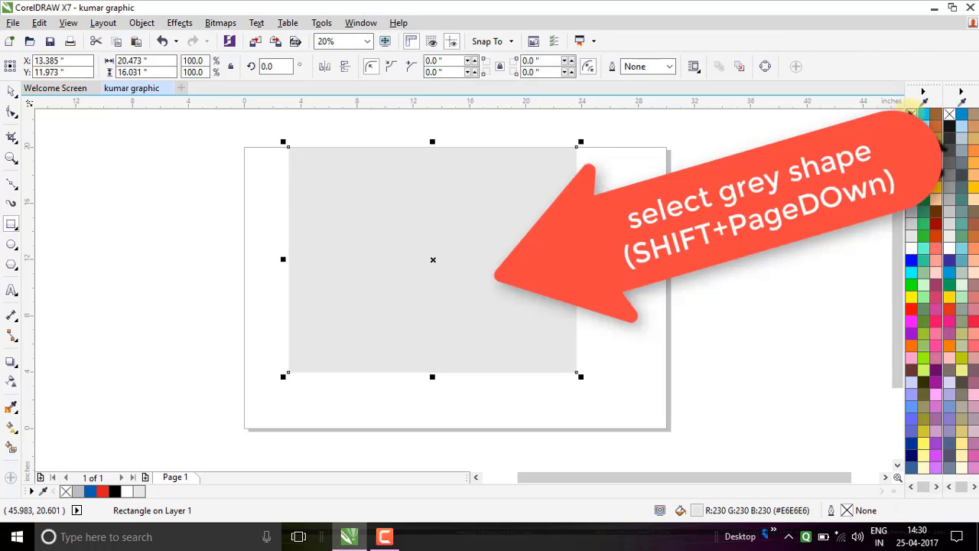
# Step: Send the light grey rectangle behind the logo and align the two on their horizontal centres
pyautogui.hotkey('shift', 'pagedown')
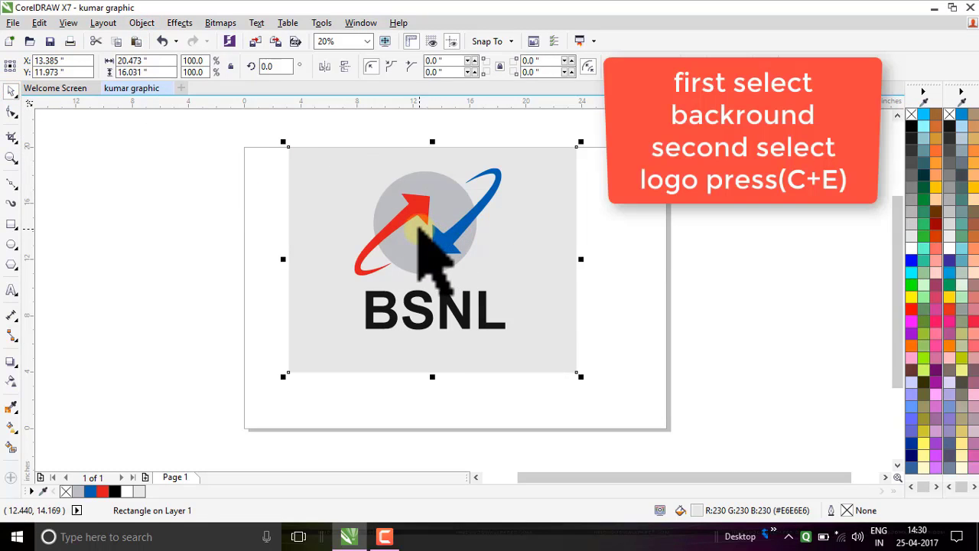
pyautogui.keyDown('shift'); pyautogui.click(421, 230); pyautogui.keyUp('shift')
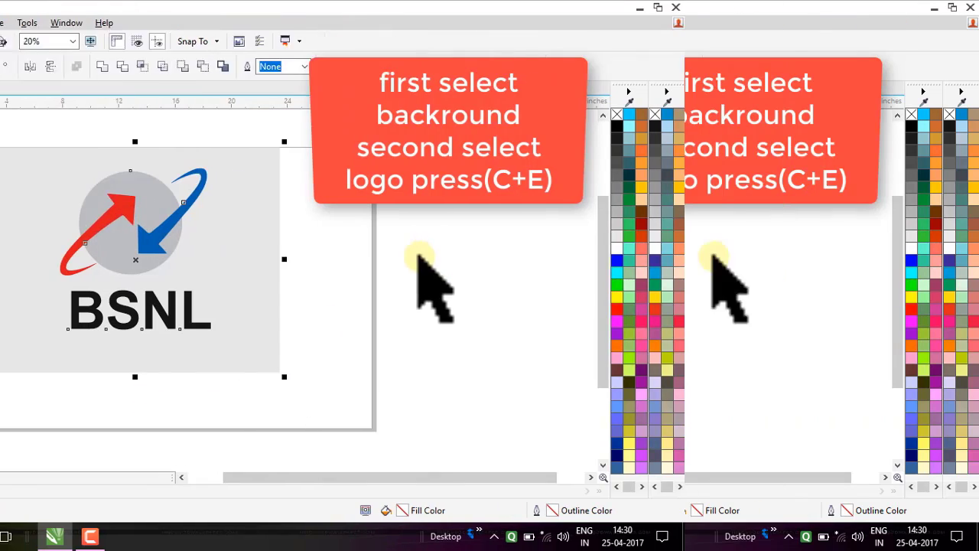
pyautogui.click(685, 281)
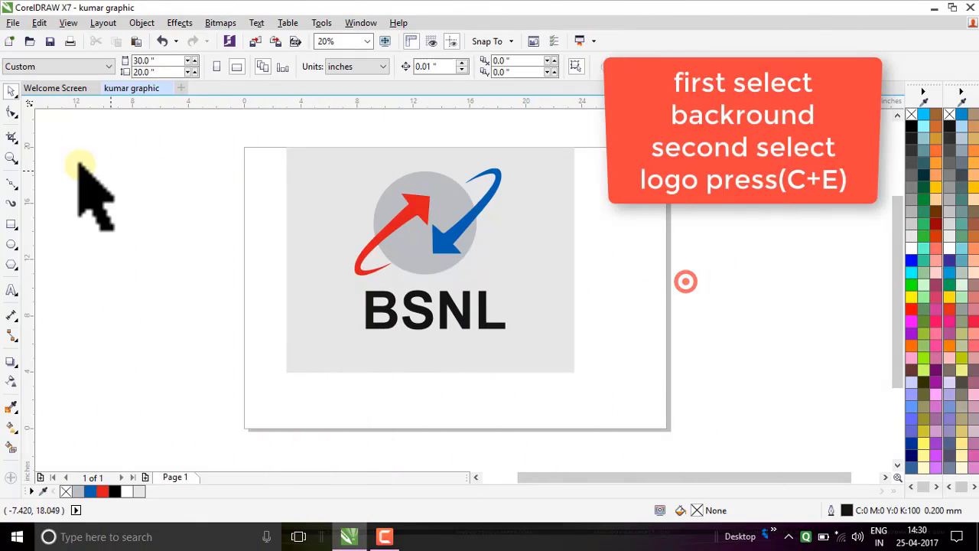
pyautogui.press('z')
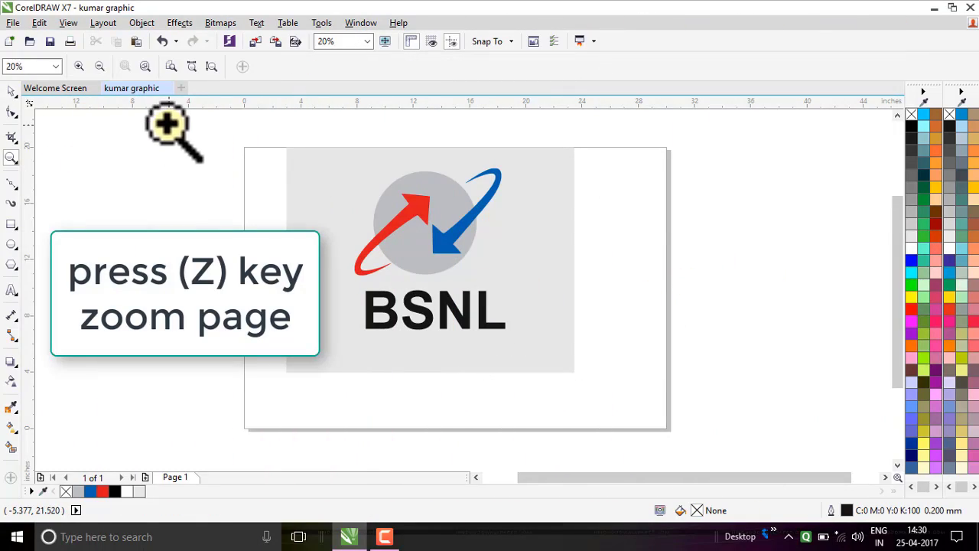
pyautogui.moveTo(168, 124); pyautogui.dragTo(781, 449)
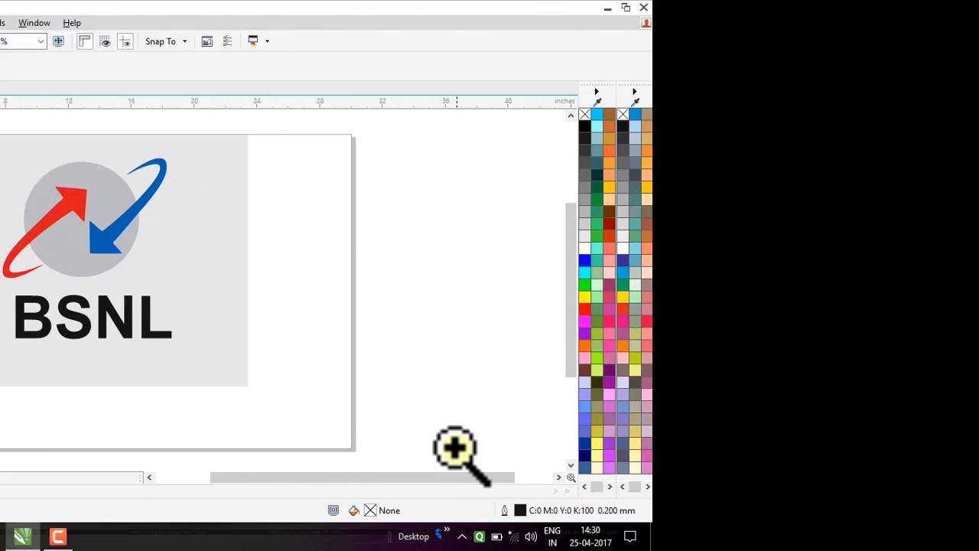